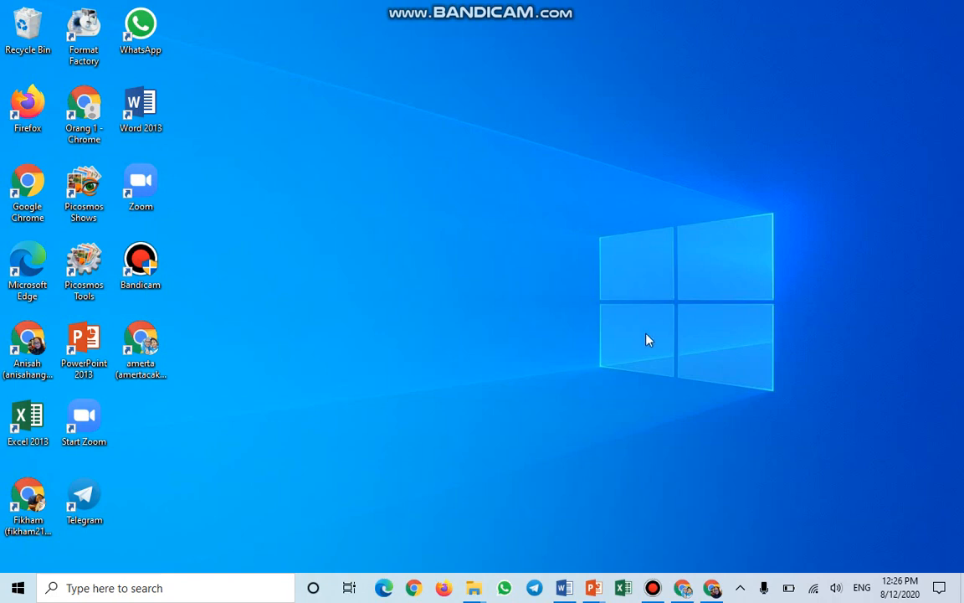
Bring the Chrome window with the 'Tugas 7 : Kehadiran siswa' spreadsheet to the front.
{"action": "mouse_move", "coordinate": [709, 581]}
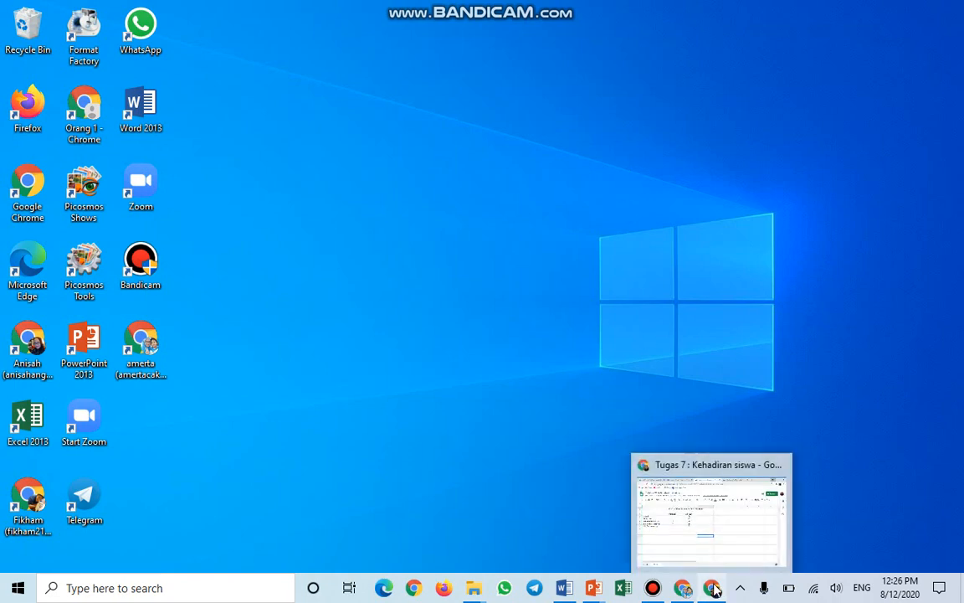
{"action": "left_click", "coordinate": [706, 542]}
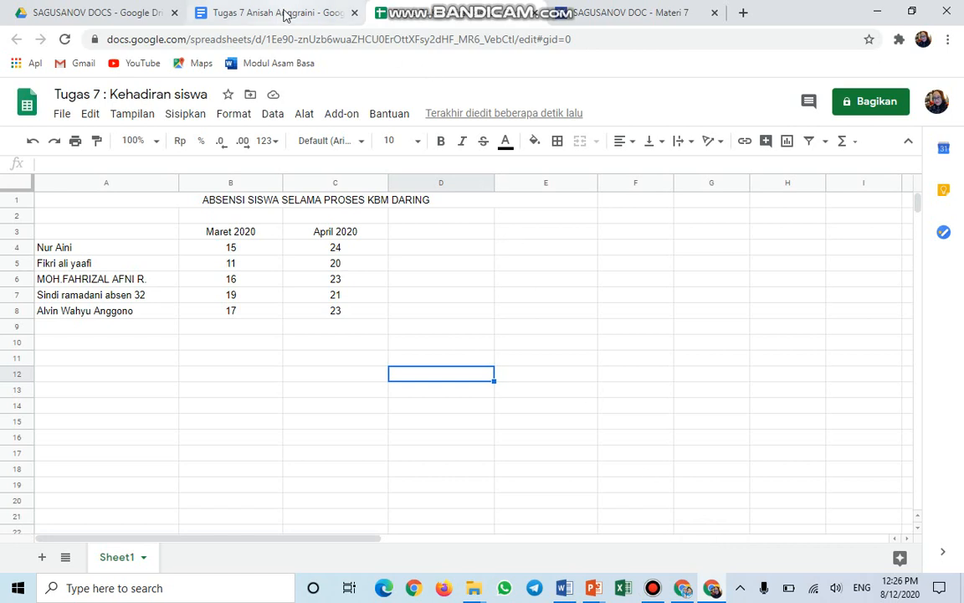
Switch to the browser tab holding the Tugas 7 Google Docs assignment.
{"action": "left_click", "coordinate": [286, 14]}
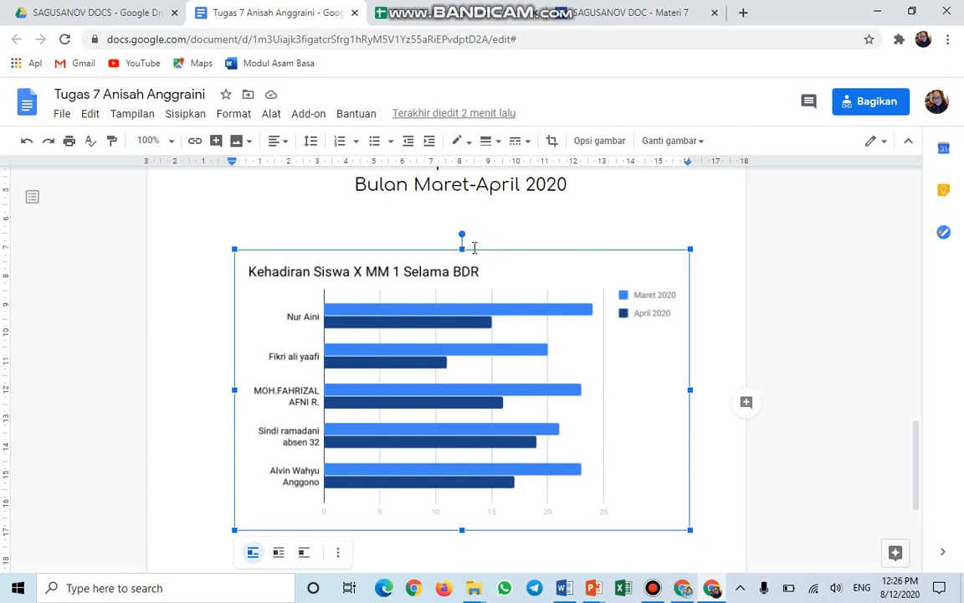
Delete the old attendance bar chart from the document.
{"action": "left_click", "coordinate": [460, 243]}
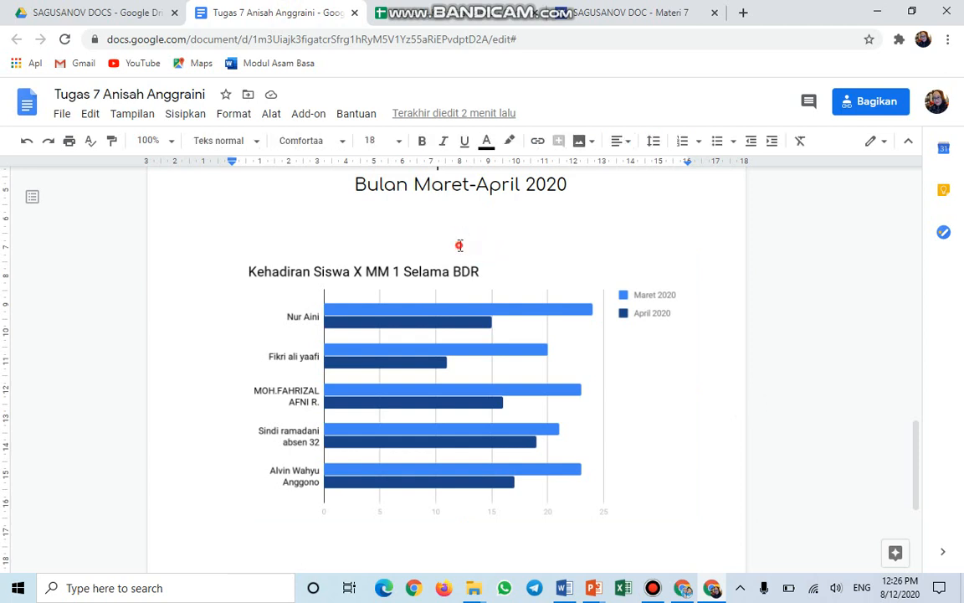
{"action": "left_click", "coordinate": [431, 297]}
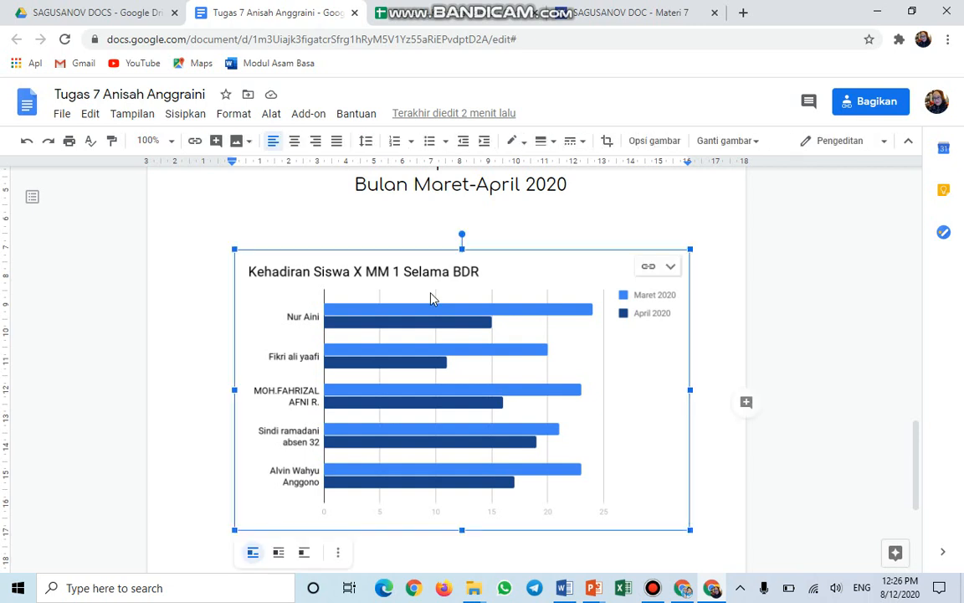
{"action": "key", "text": "Delete"}
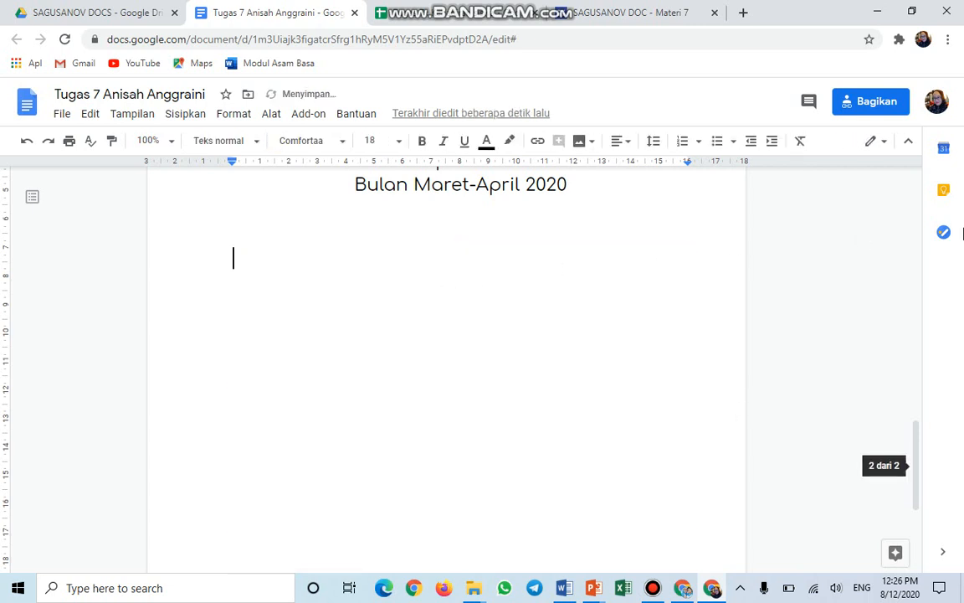
In item 9, add a comma after 'Kanan 2' and remove the period after 'Kiri 3'.
{"action": "scroll", "coordinate": [742, 283], "scroll_direction": "up", "scroll_amount": 2}
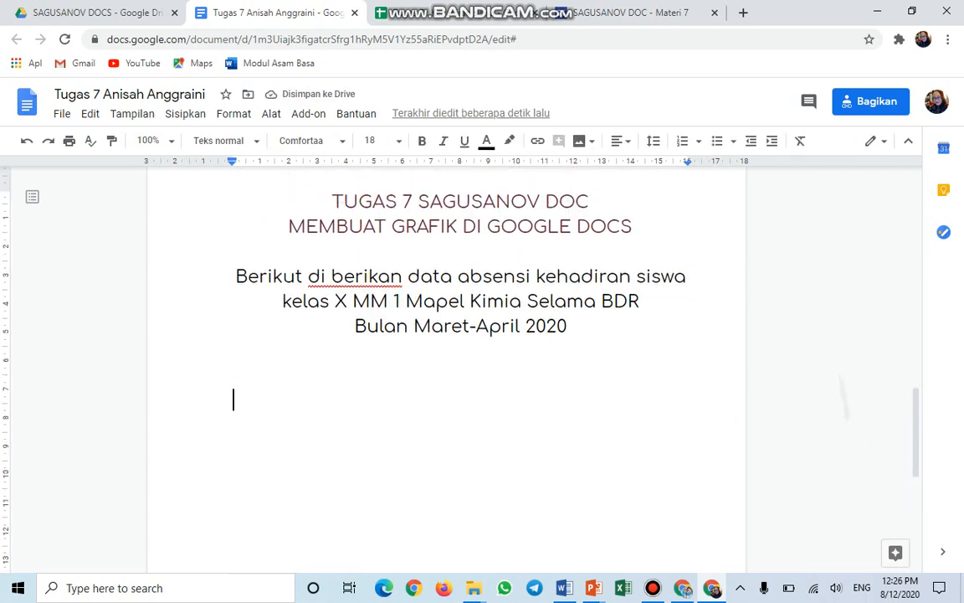
{"action": "scroll", "coordinate": [447, 335], "scroll_direction": "up", "scroll_amount": 7}
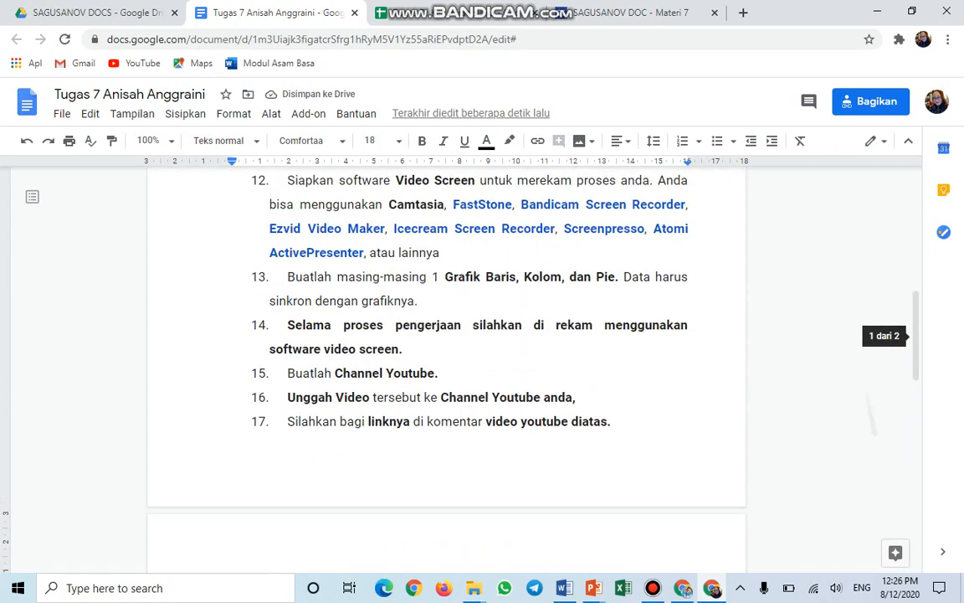
{"action": "scroll", "coordinate": [447, 334], "scroll_direction": "up", "scroll_amount": 4}
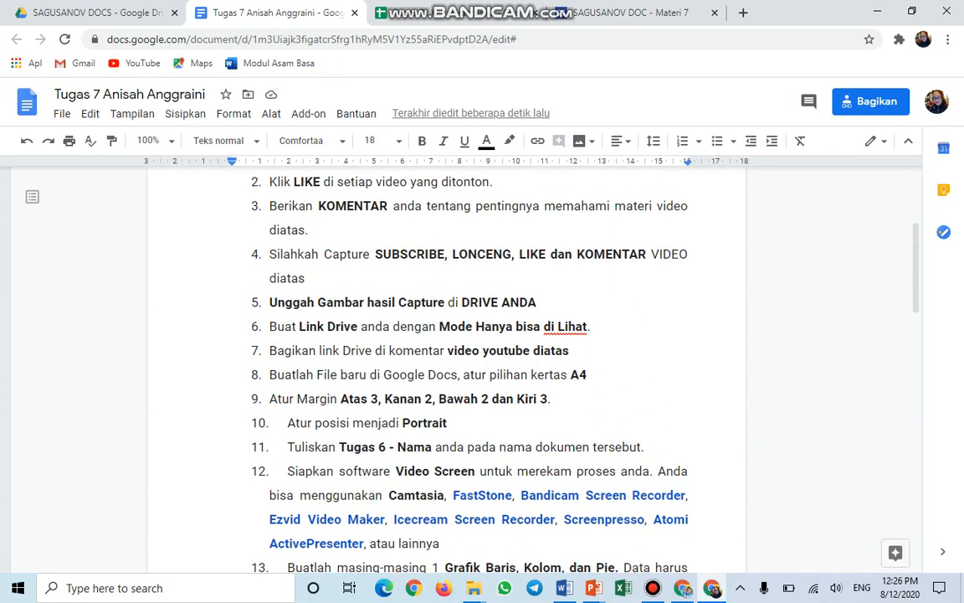
{"action": "scroll", "coordinate": [446, 335], "scroll_direction": "up", "scroll_amount": 2}
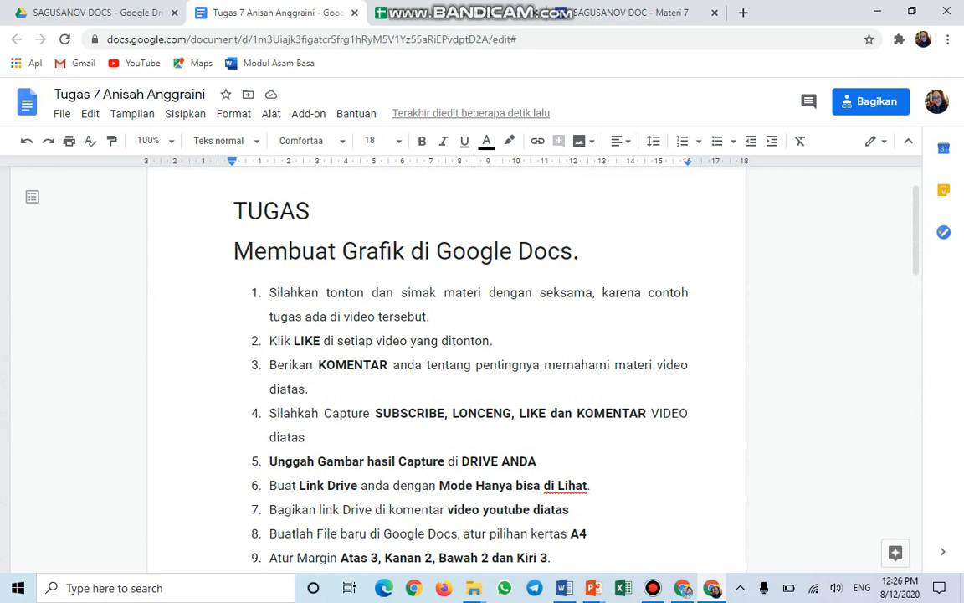
{"action": "scroll", "coordinate": [446, 334], "scroll_direction": "down", "scroll_amount": 1}
{"action": "scroll", "coordinate": [446, 335], "scroll_direction": "up", "scroll_amount": 1}
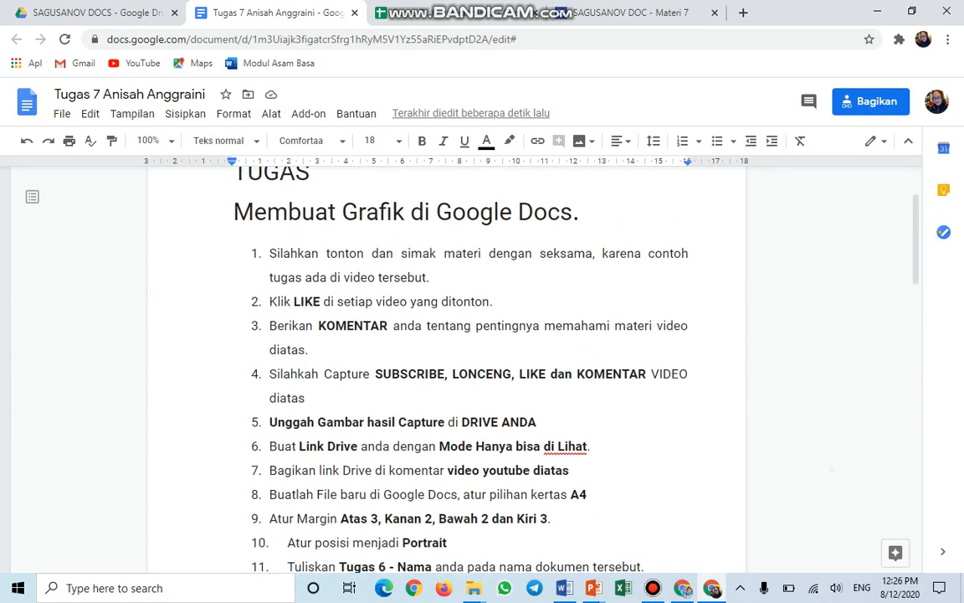
{"action": "scroll", "coordinate": [446, 334], "scroll_direction": "down", "scroll_amount": 2}
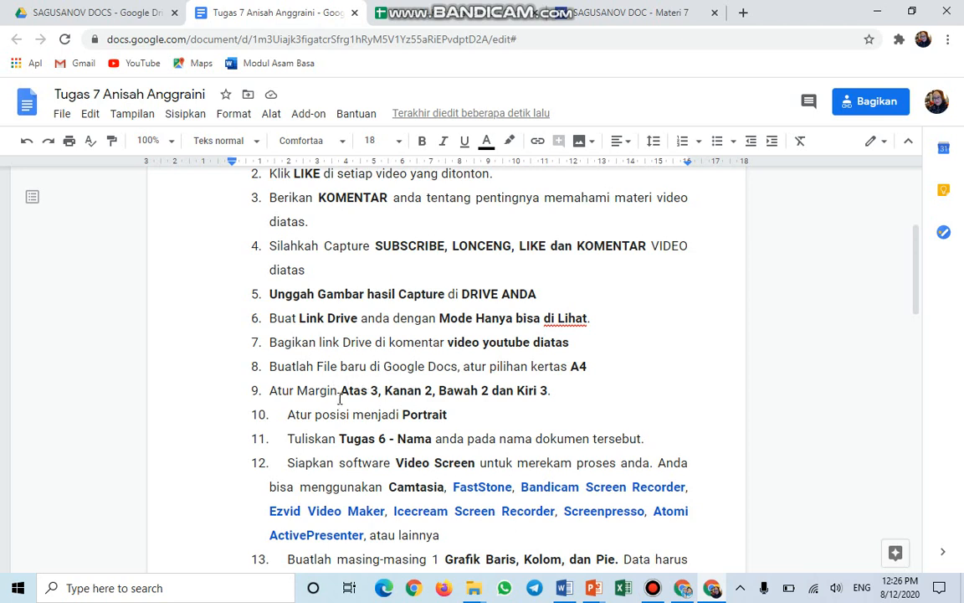
{"action": "left_click", "coordinate": [435, 390]}
{"action": "type", "text": ","}
{"action": "left_click", "coordinate": [488, 391]}
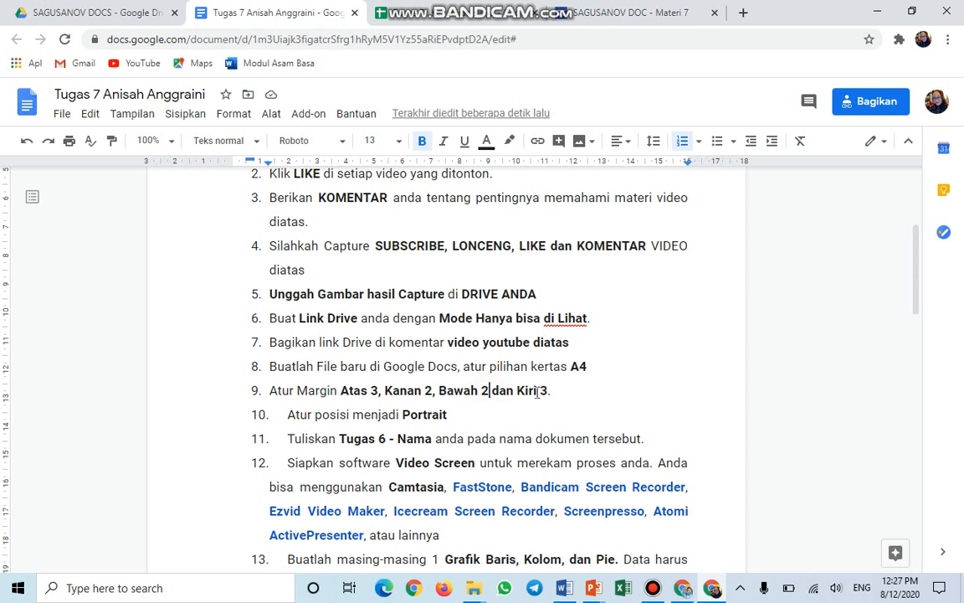
{"action": "left_click", "coordinate": [549, 391]}
{"action": "key", "text": "BackSpace"}
{"action": "scroll", "coordinate": [497, 424], "scroll_direction": "down", "scroll_amount": 5}
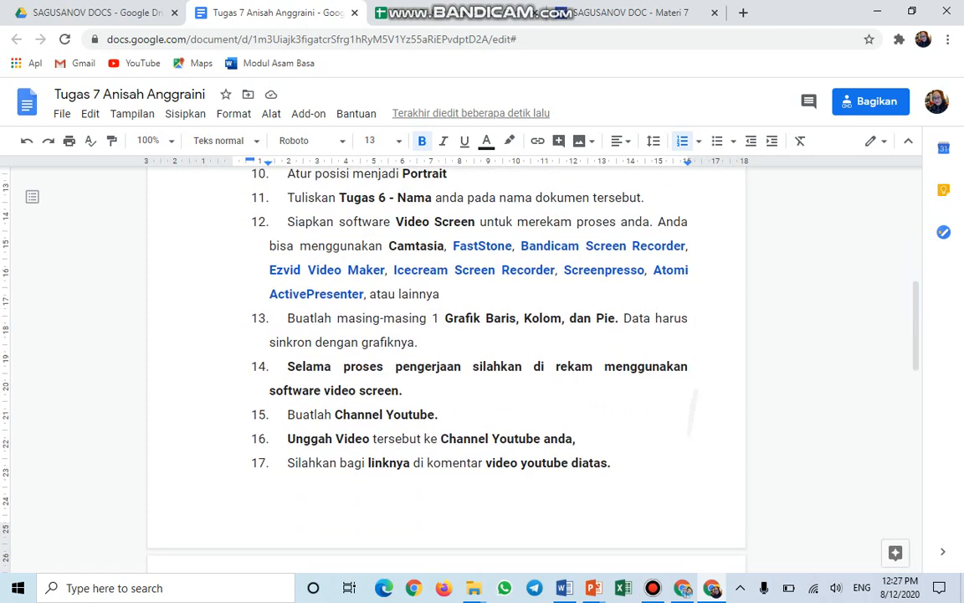
{"action": "scroll", "coordinate": [446, 368], "scroll_direction": "down", "scroll_amount": 4}
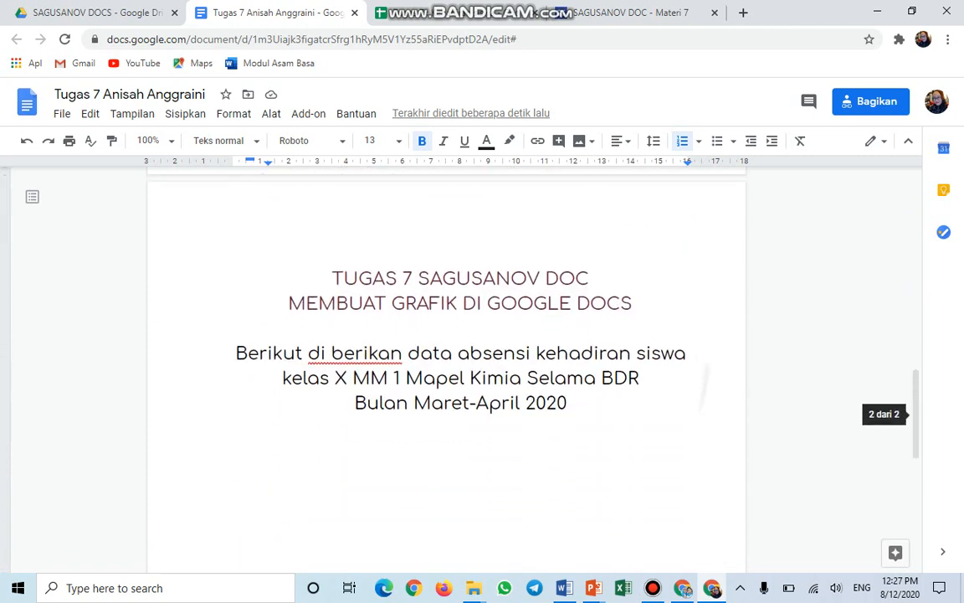
{"action": "scroll", "coordinate": [498, 368], "scroll_direction": "down", "scroll_amount": 1}
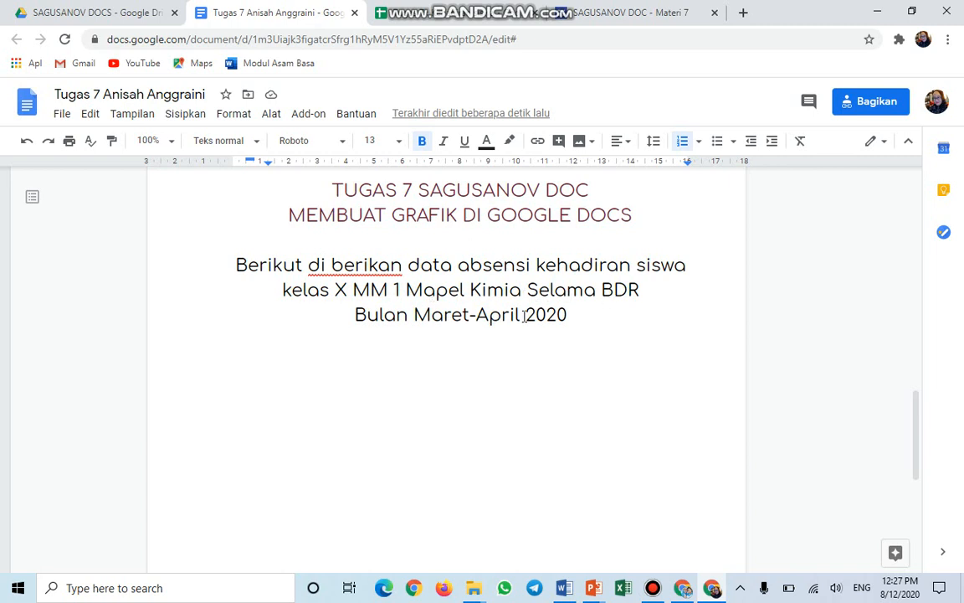
Insert a Batang bar chart on the empty line below the Maret–April 2020 attendance intro.
{"action": "left_click", "coordinate": [385, 369]}
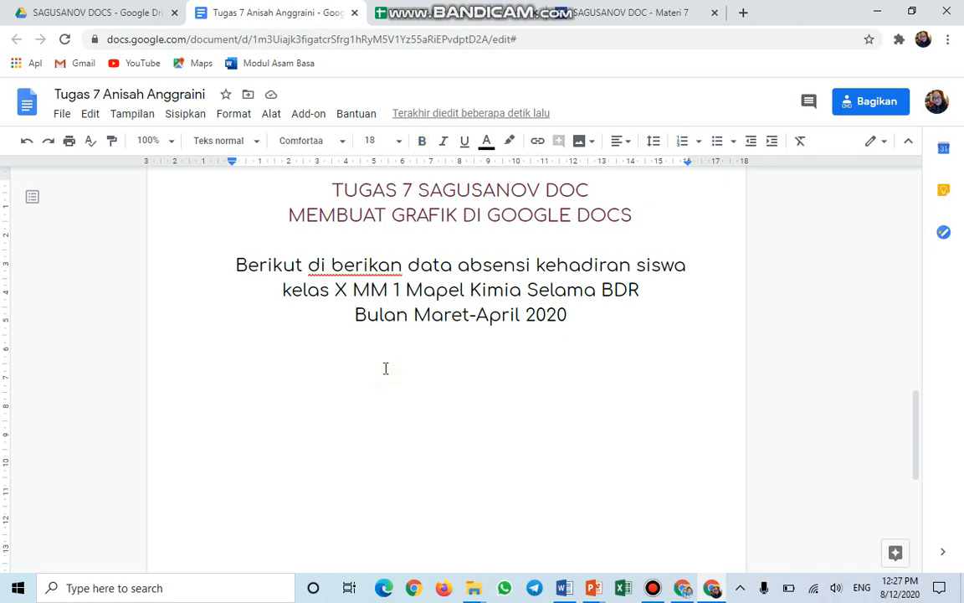
{"action": "left_click", "coordinate": [189, 117]}
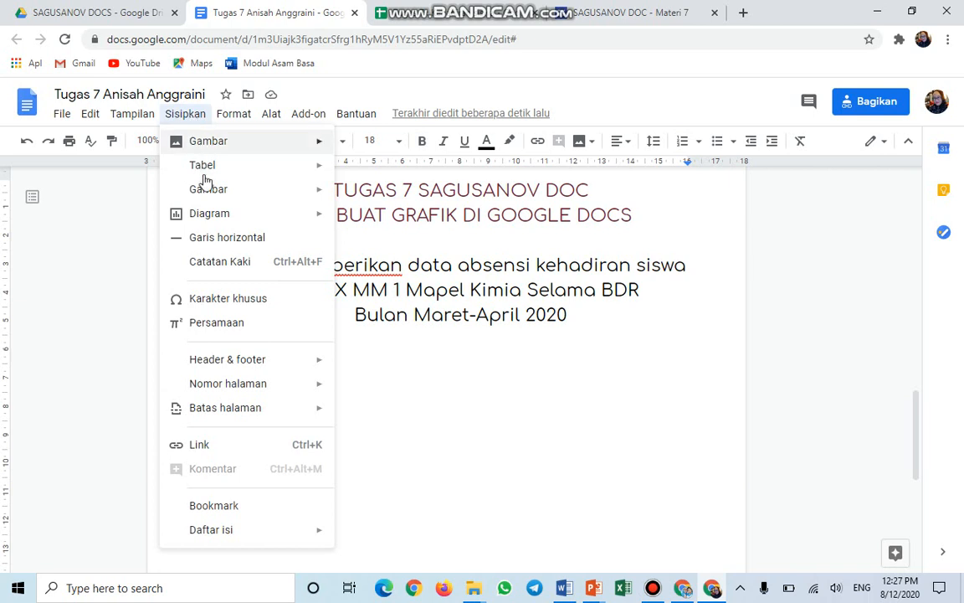
{"action": "mouse_move", "coordinate": [212, 220]}
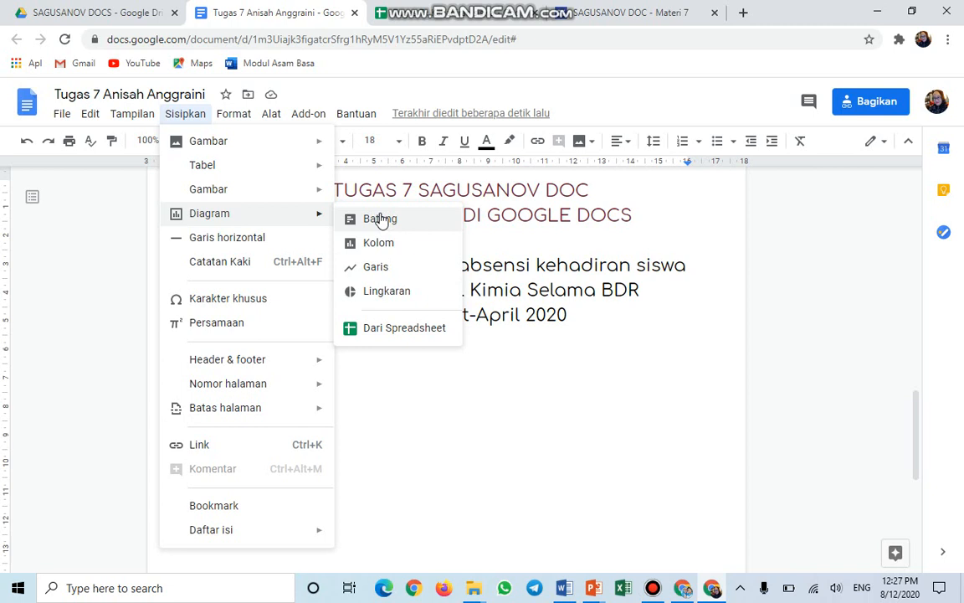
{"action": "left_click", "coordinate": [380, 218]}
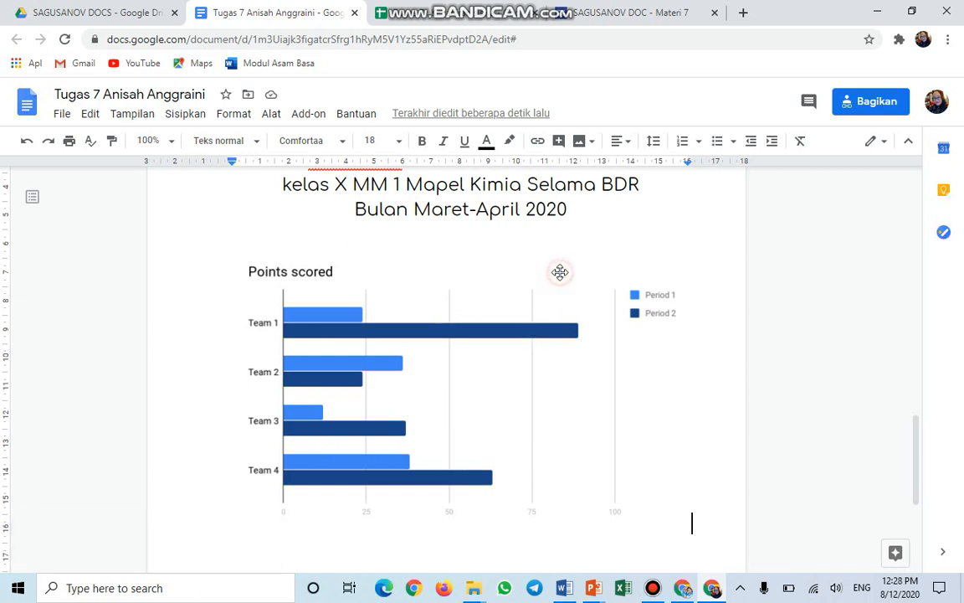
Open the new 'Points scored' chart's linked source spreadsheet with Buka sumber.
{"action": "left_click", "coordinate": [562, 277]}
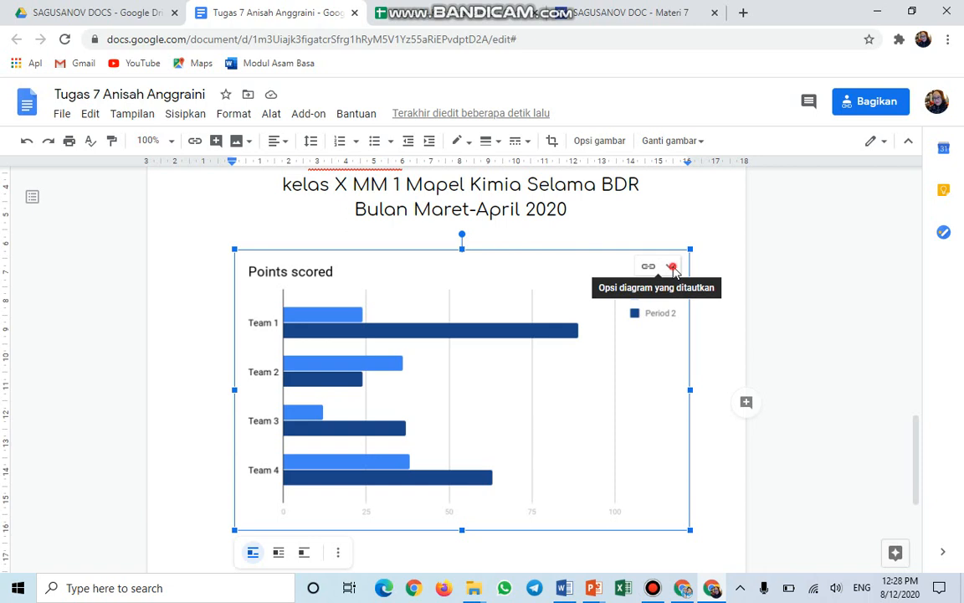
{"action": "left_click", "coordinate": [672, 267]}
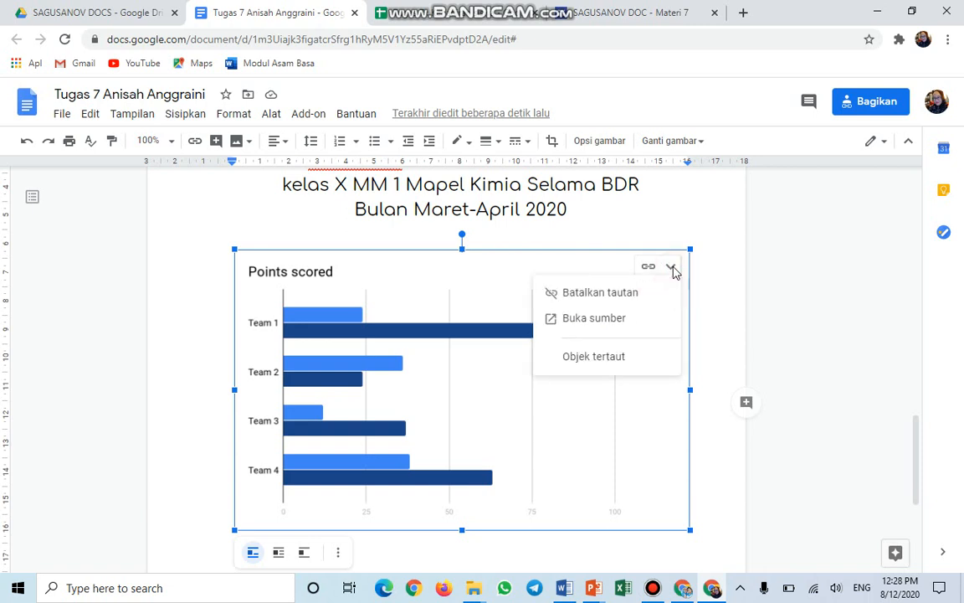
{"action": "left_click", "coordinate": [599, 319]}
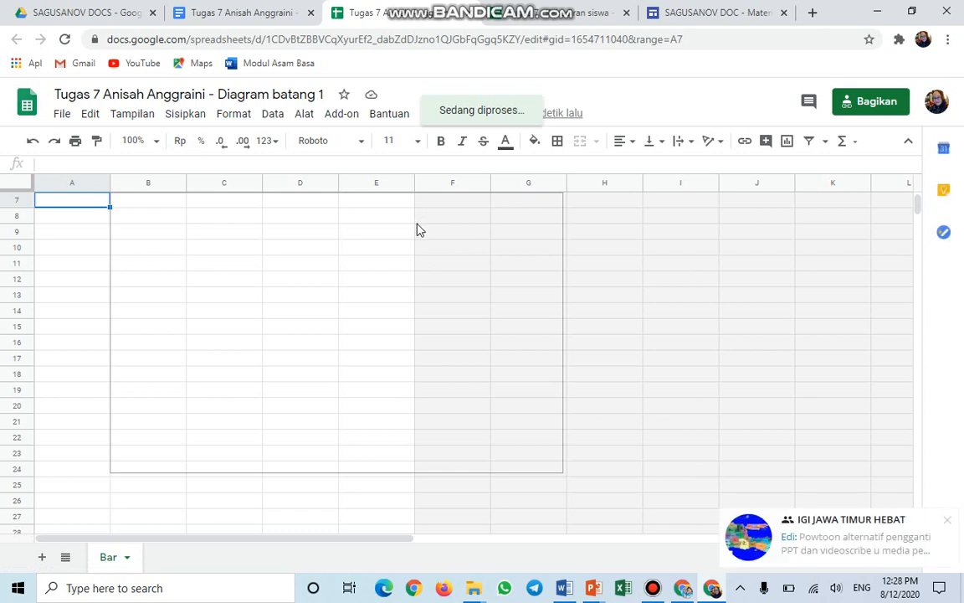
Move the Points scored chart below the sample data, then return to the Tugas 7 attendance sheet.
{"action": "left_click", "coordinate": [953, 523]}
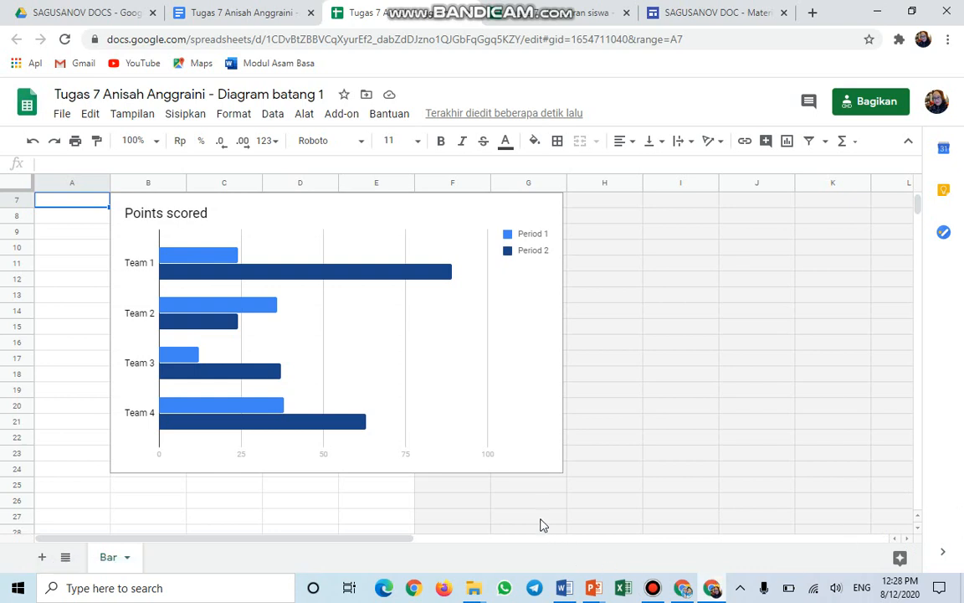
{"action": "left_click", "coordinate": [420, 194]}
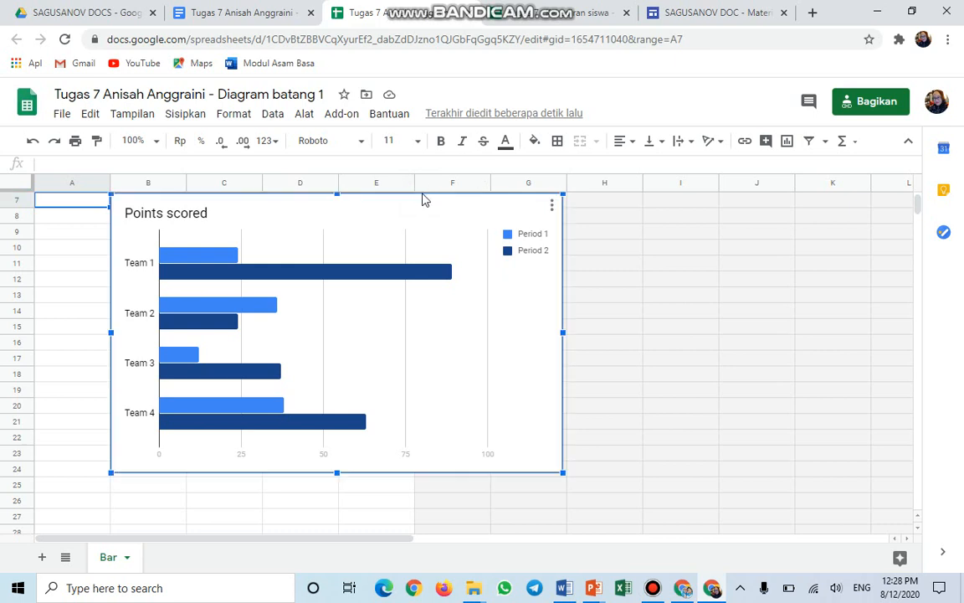
{"action": "left_click_drag", "start_coordinate": [422, 191], "coordinate": [551, 309]}
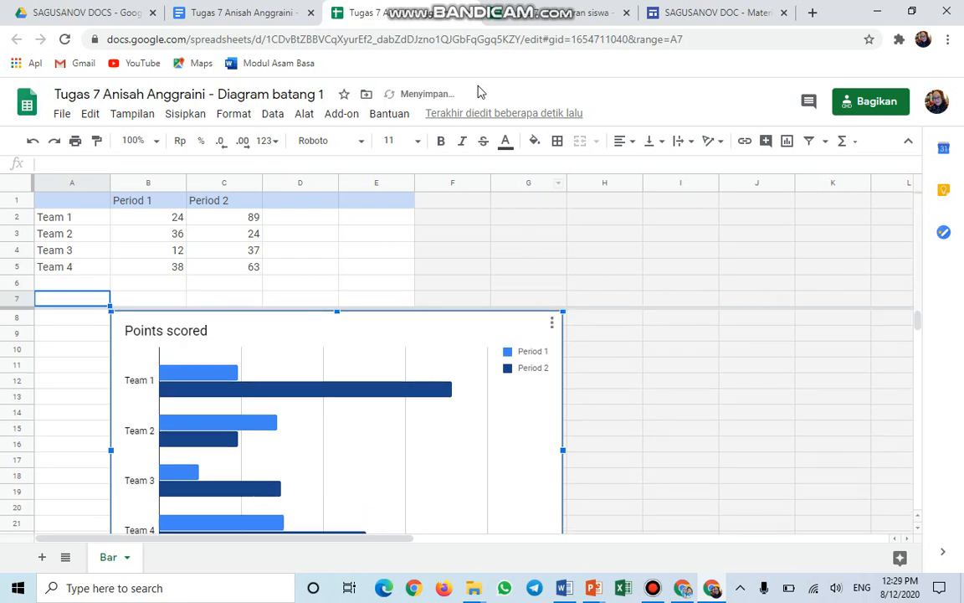
{"action": "left_click", "coordinate": [528, 21]}
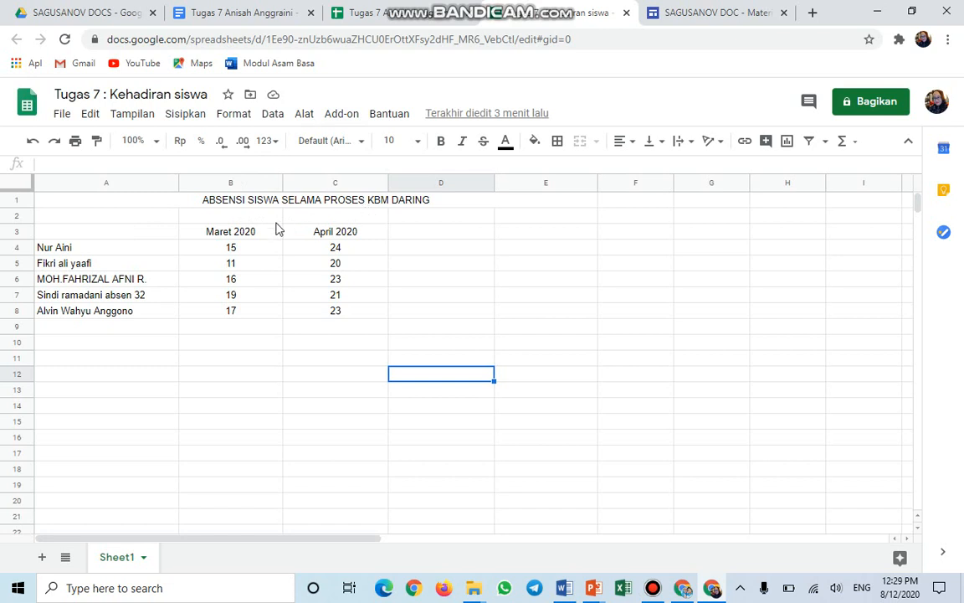
Copy the attendance table A3:C8 and paste it at A1 of Diagram batang 1, replacing the sample data.
{"action": "left_click", "coordinate": [81, 233]}
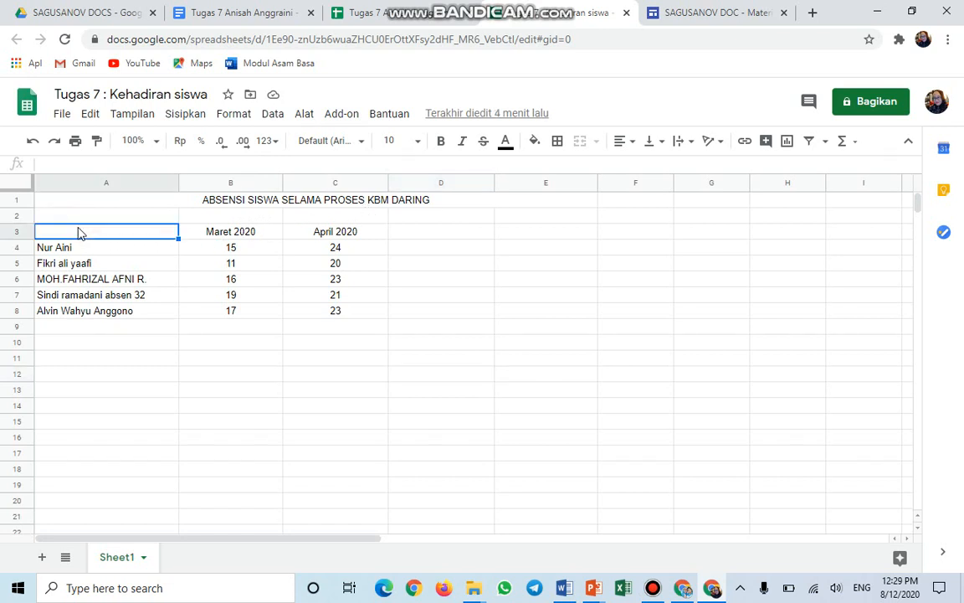
{"action": "key", "text": "shift+Right"}
{"action": "key", "text": "shift+Right"}
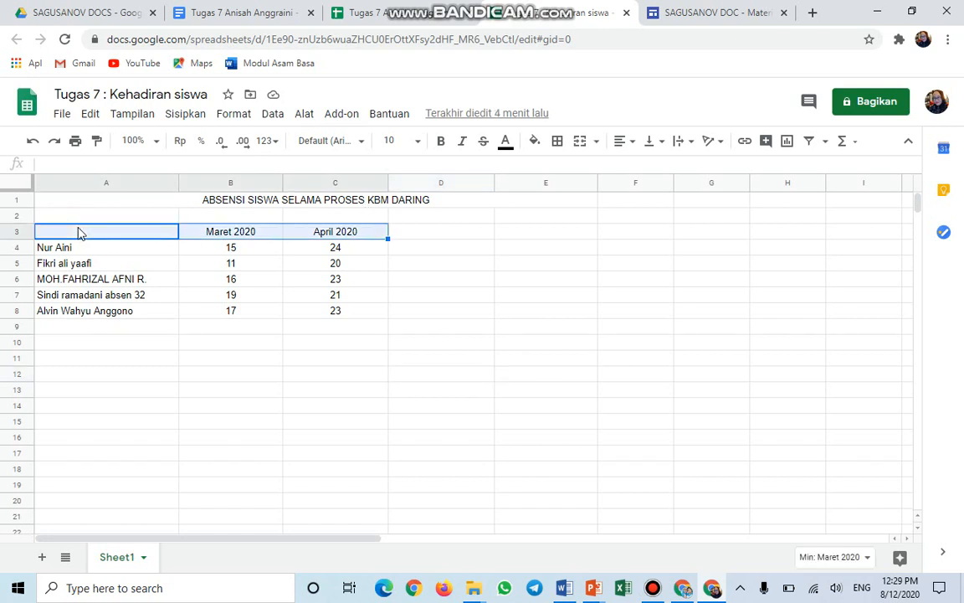
{"action": "key", "text": "shift+Down"}
{"action": "key", "text": "shift+Down"}
{"action": "key", "text": "shift+Down"}
{"action": "key", "text": "shift+Down"}
{"action": "key", "text": "shift+Down"}
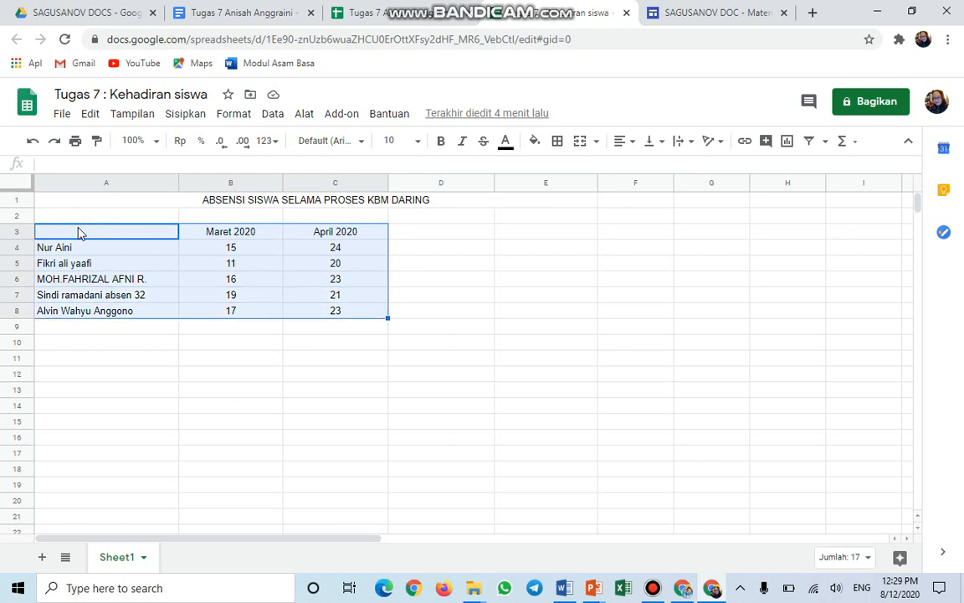
{"action": "key", "text": "ctrl+c"}
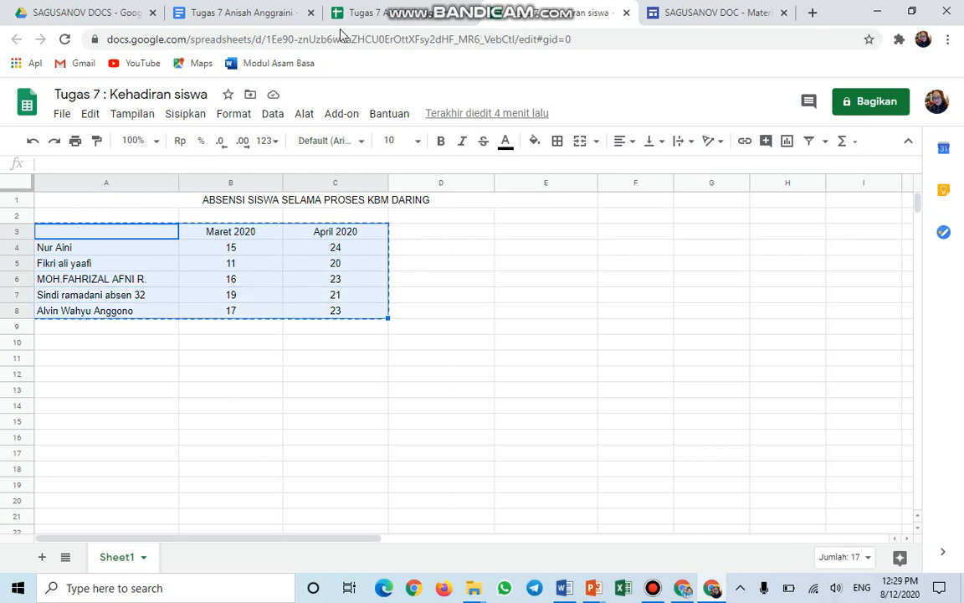
{"action": "left_click", "coordinate": [413, 14]}
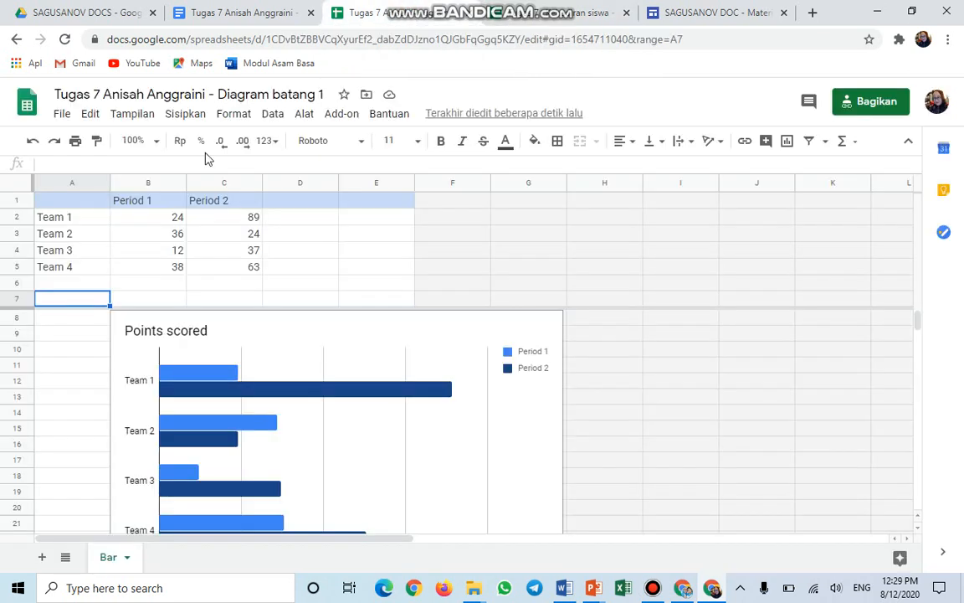
{"action": "left_click", "coordinate": [80, 202]}
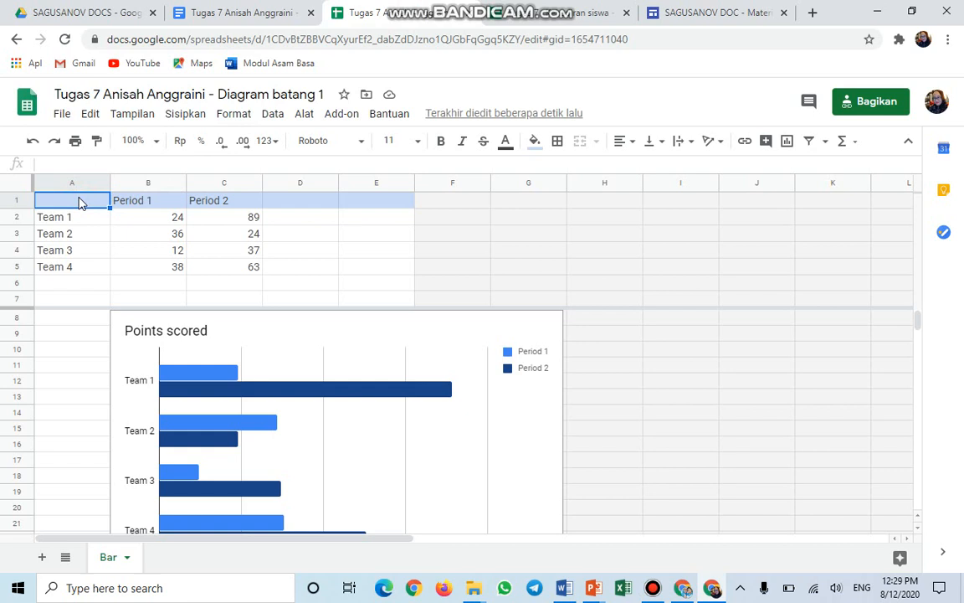
{"action": "key", "text": "ctrl+v"}
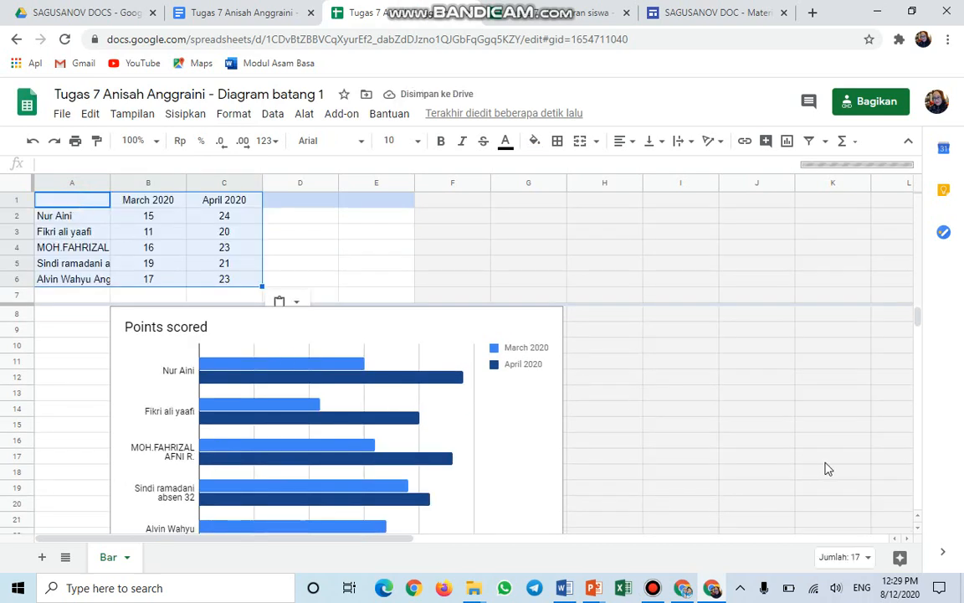
{"action": "scroll", "coordinate": [827, 469], "scroll_direction": "down", "scroll_amount": 1}
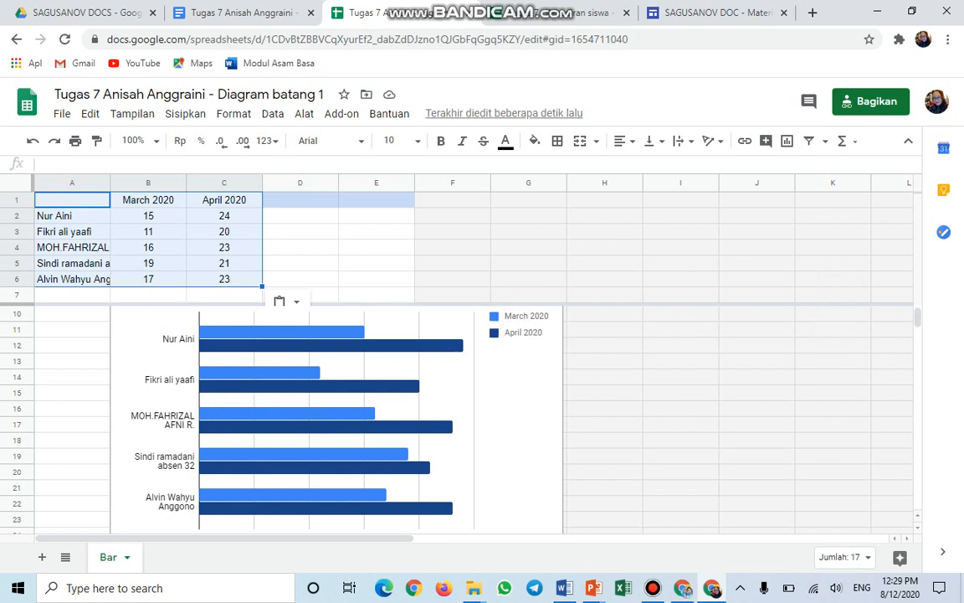
Replace the 'Points scored' chart title with 'Kehadiran Siswa X MM 1 Selama BDR'.
{"action": "scroll", "coordinate": [335, 419], "scroll_direction": "up", "scroll_amount": 1}
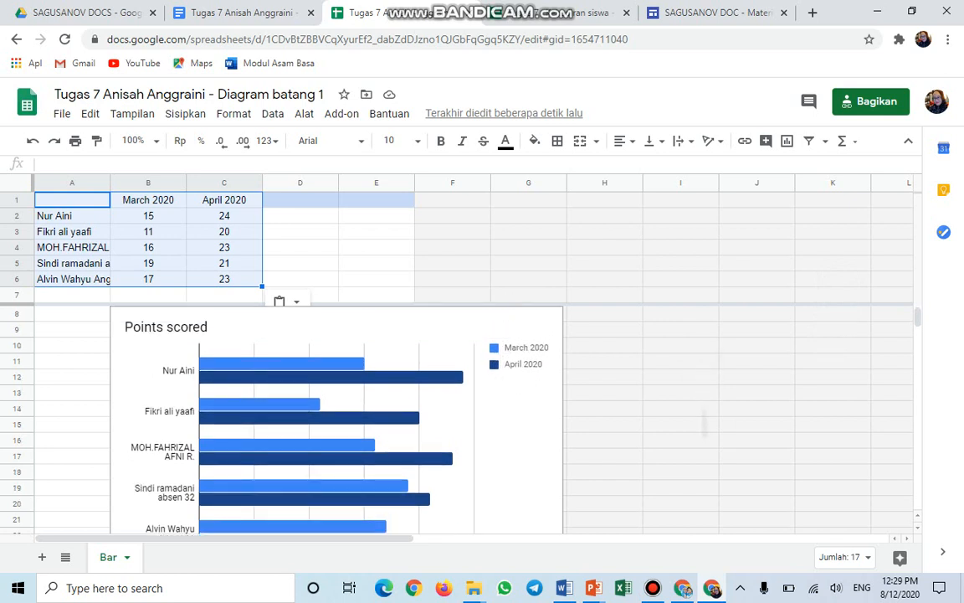
{"action": "left_click", "coordinate": [209, 333]}
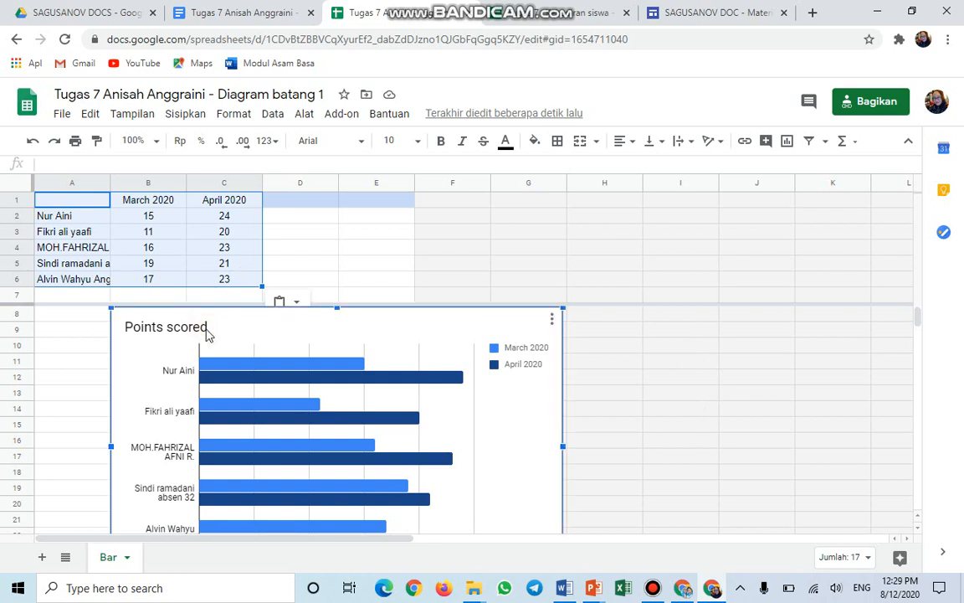
{"action": "left_click", "coordinate": [208, 333]}
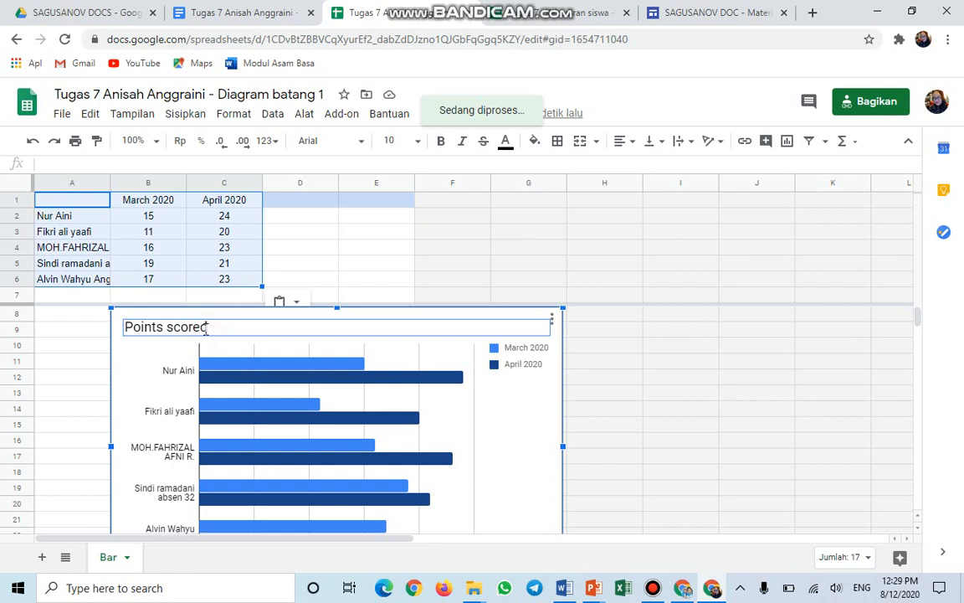
{"action": "double_click", "coordinate": [208, 331]}
{"action": "left_click", "coordinate": [209, 326]}
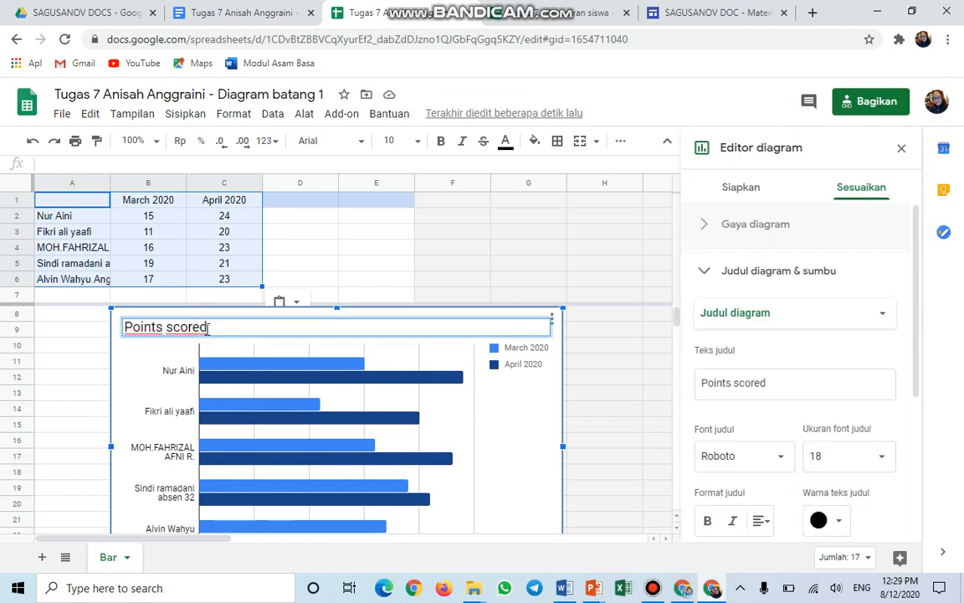
{"action": "key", "text": "BackSpace"}
{"action": "key", "text": "BackSpace"}
{"action": "key", "text": "BackSpace"}
{"action": "key", "text": "BackSpace"}
{"action": "key", "text": "BackSpace"}
{"action": "key", "text": "BackSpace"}
{"action": "key", "text": "BackSpace"}
{"action": "key", "text": "BackSpace"}
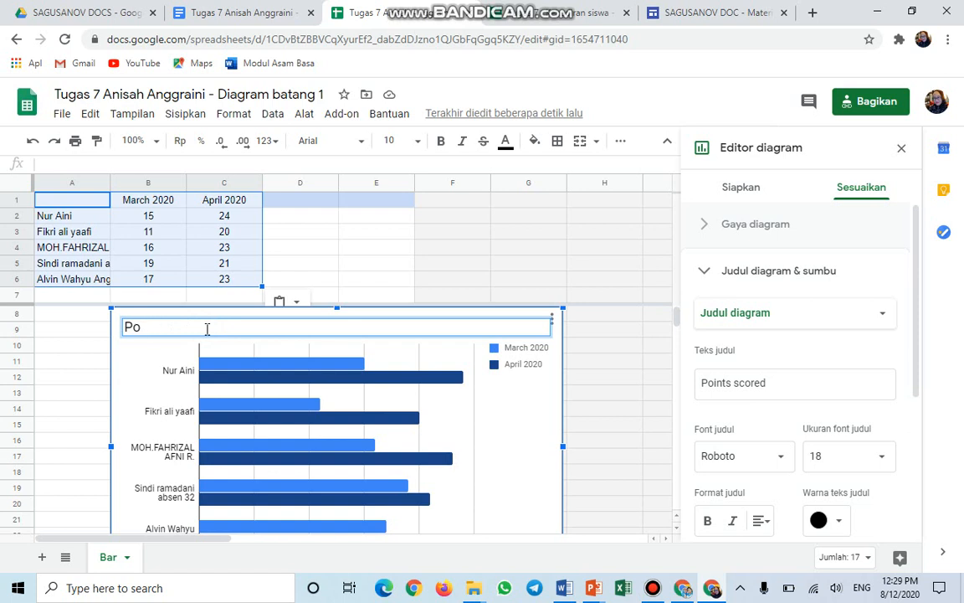
{"action": "key", "text": "BackSpace"}
{"action": "key", "text": "BackSpace"}
{"action": "type", "text": "k"}
{"action": "key", "text": "BackSpace"}
{"action": "type", "text": "Kehadiran Sisw"}
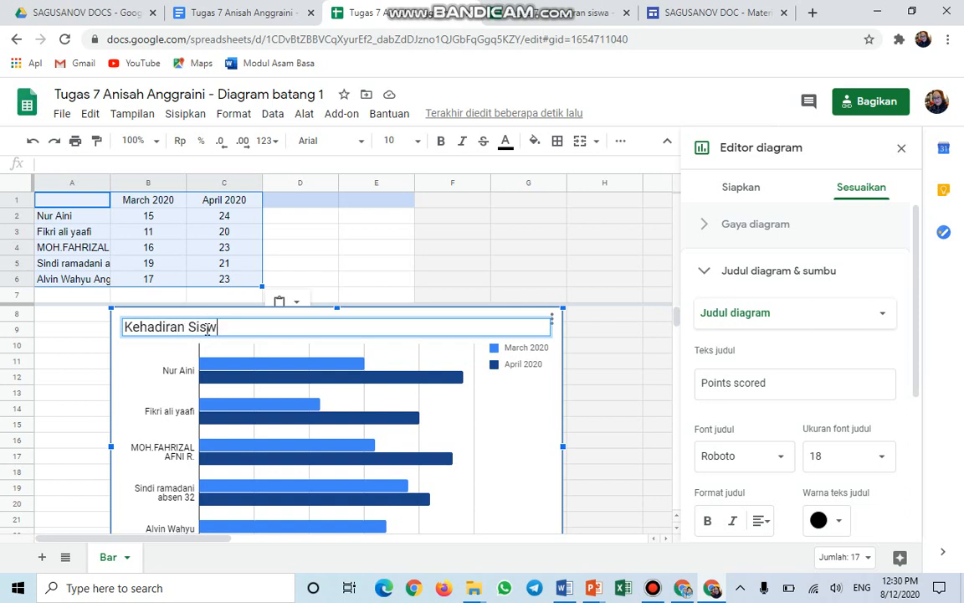
{"action": "type", "text": "a X MM 1 Se"}
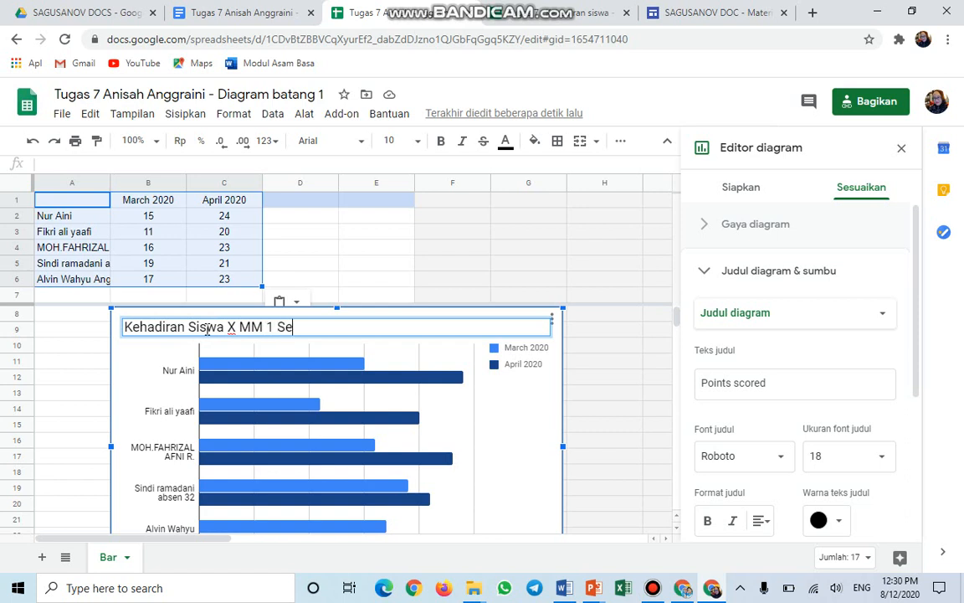
{"action": "type", "text": "lama BDR"}
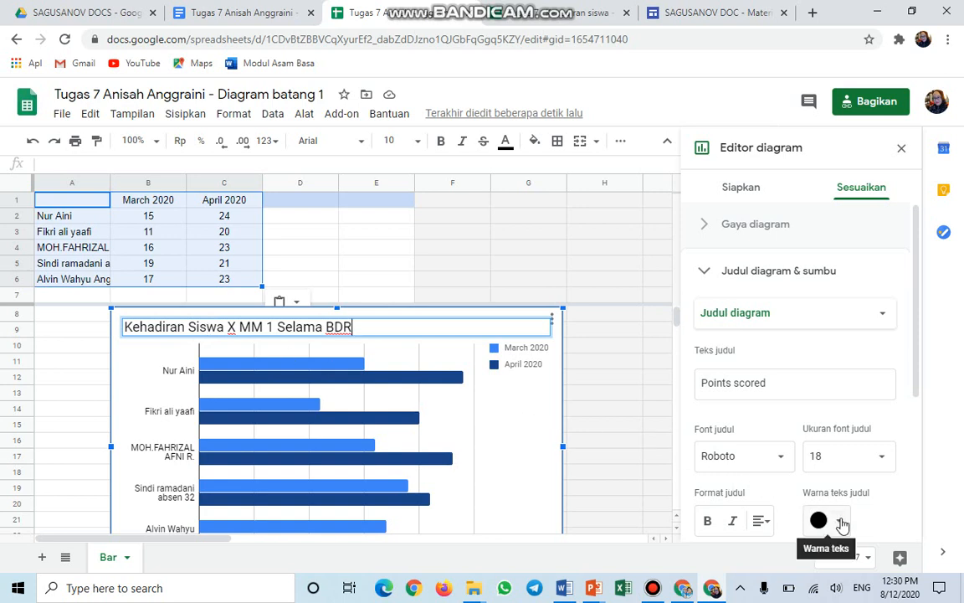
Set the chart title's text colour to dark red.
{"action": "left_click", "coordinate": [841, 521]}
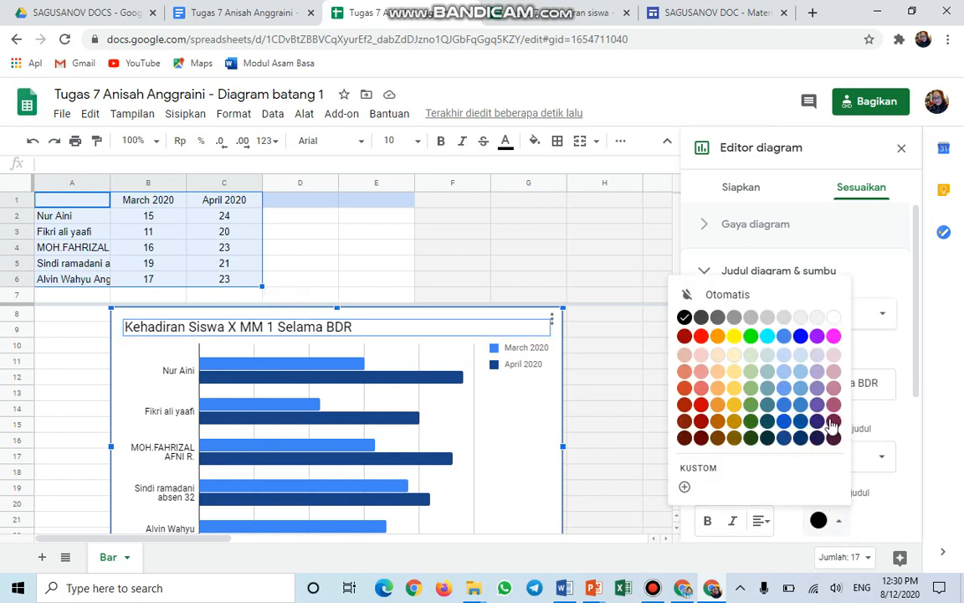
{"action": "left_click", "coordinate": [833, 421]}
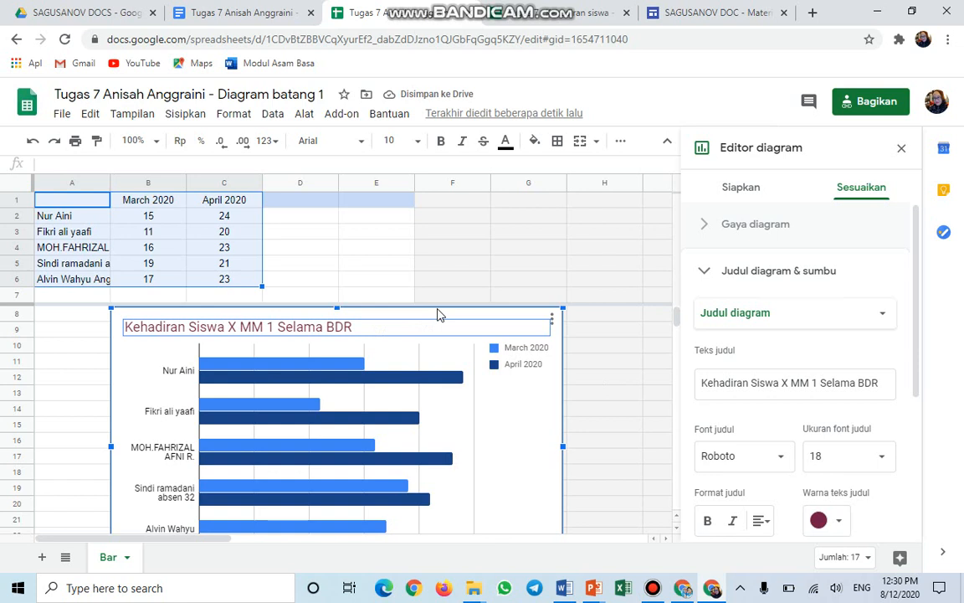
{"action": "left_click", "coordinate": [465, 285]}
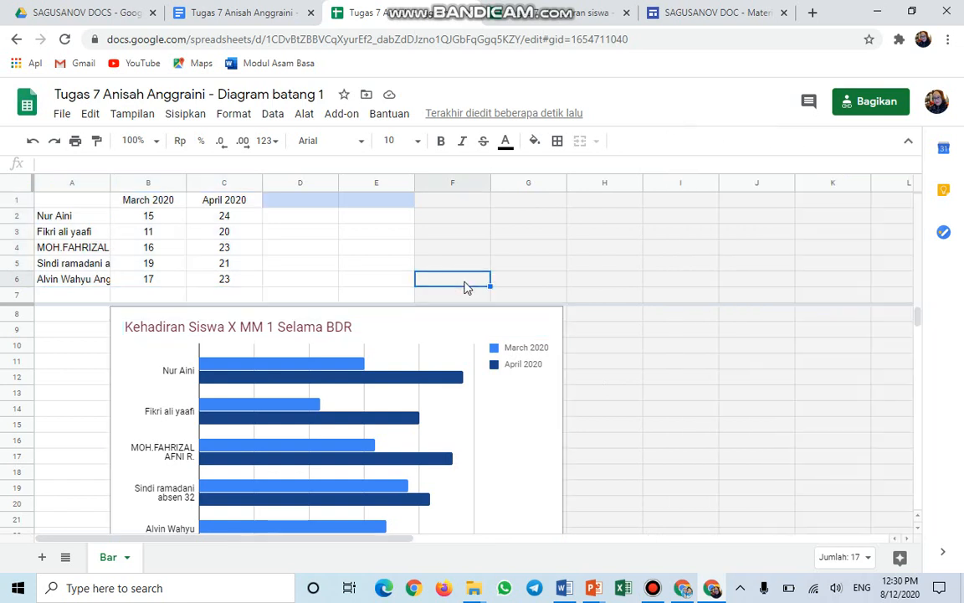
Refresh the linked bar chart in the document with PERBARUI and add a new line below it.
{"action": "left_click", "coordinate": [262, 16]}
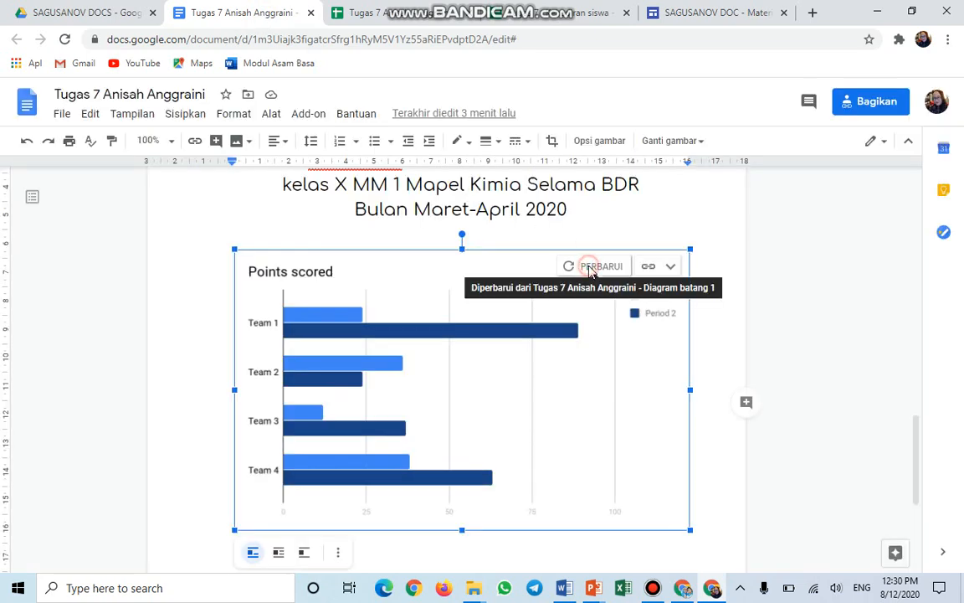
{"action": "left_click", "coordinate": [591, 269]}
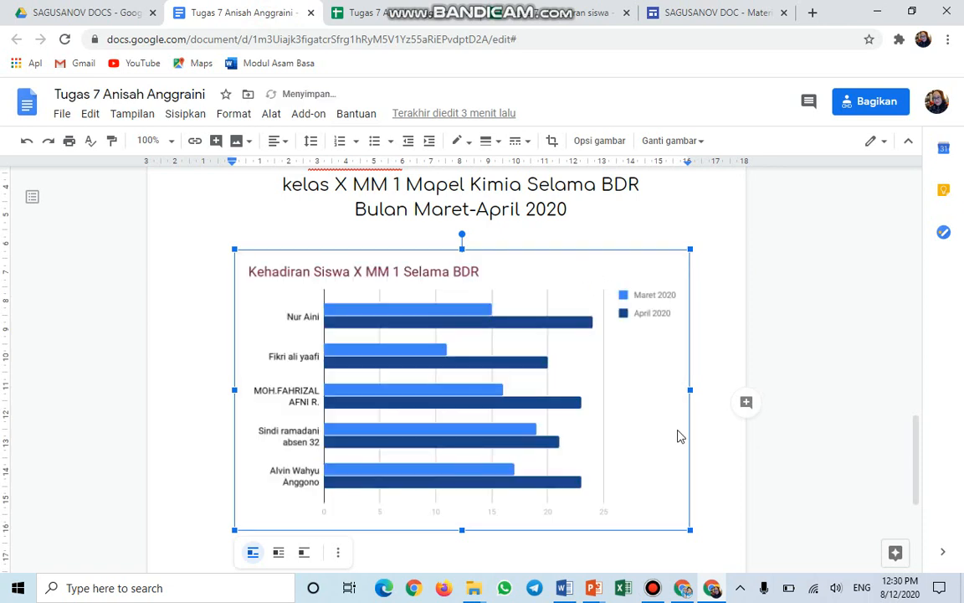
{"action": "left_click", "coordinate": [704, 498]}
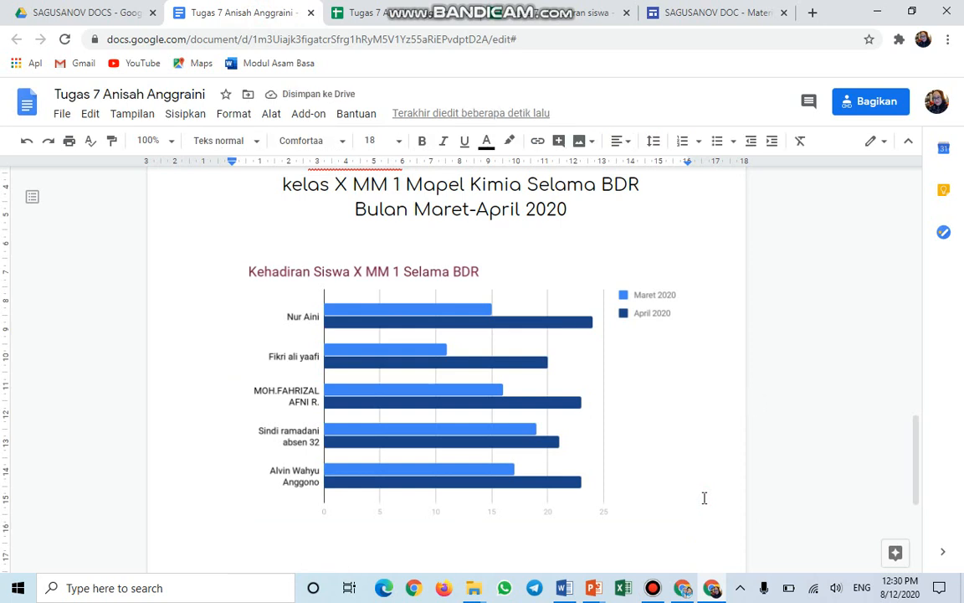
{"action": "key", "text": "Return"}
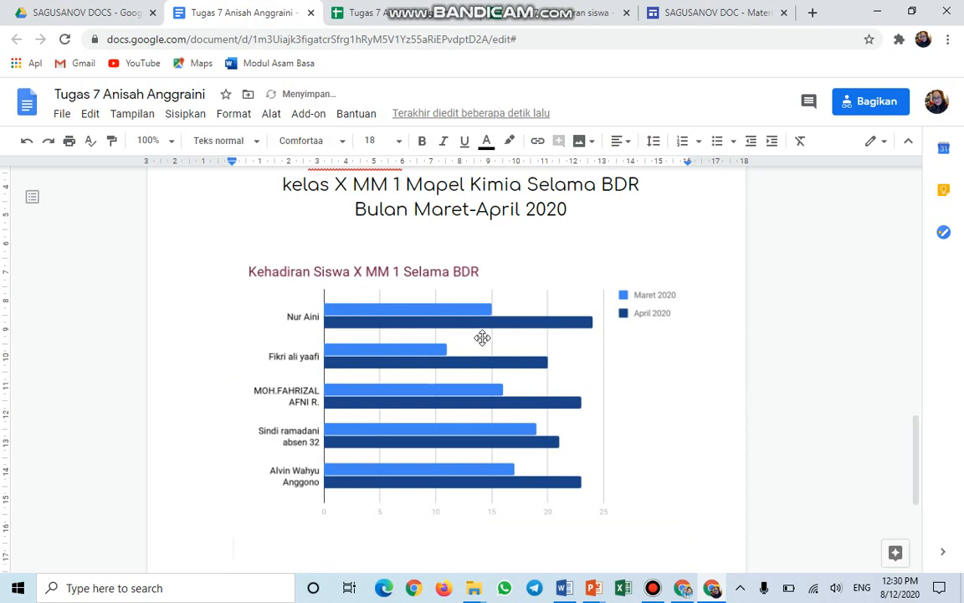
{"action": "left_click", "coordinate": [183, 116]}
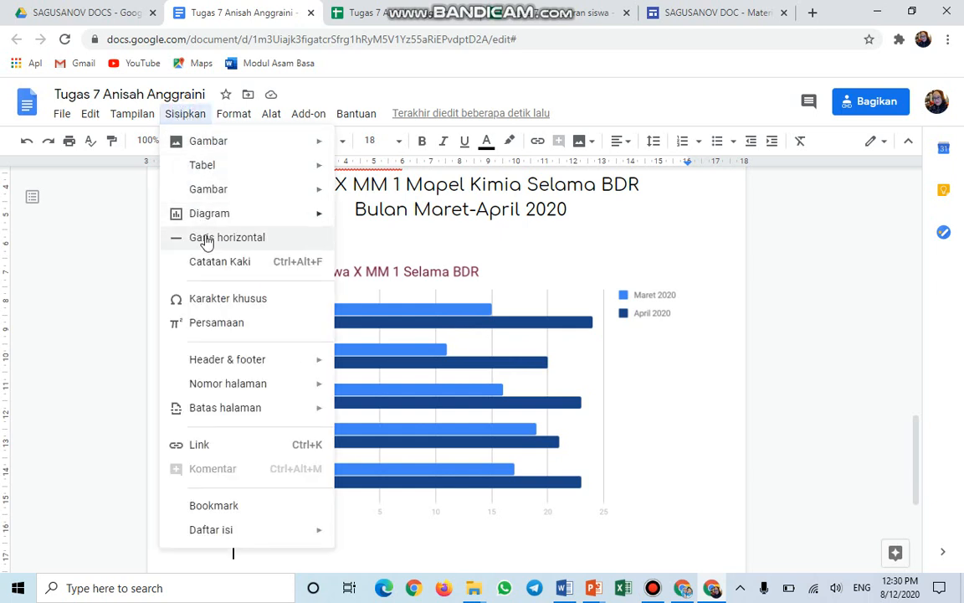
Insert a new column chart and open its linked source spreadsheet, 'Diagram kolom 2'.
{"action": "mouse_move", "coordinate": [208, 216]}
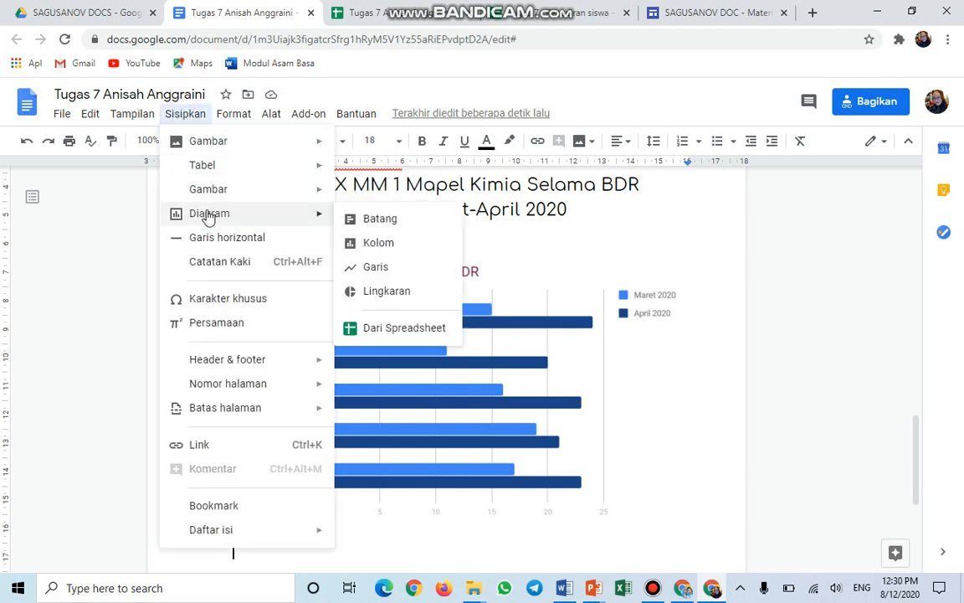
{"action": "left_click", "coordinate": [361, 242]}
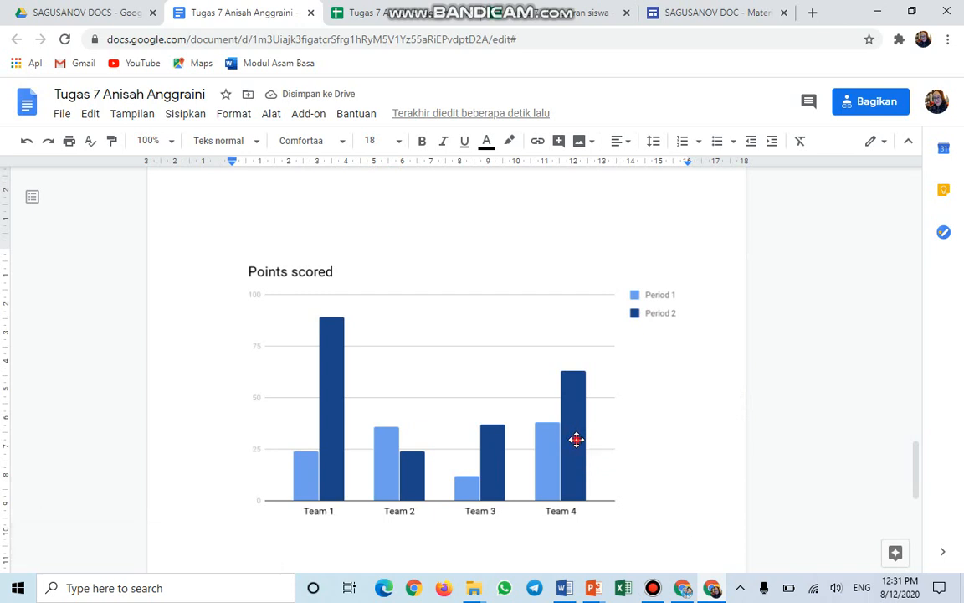
{"action": "left_click", "coordinate": [577, 446]}
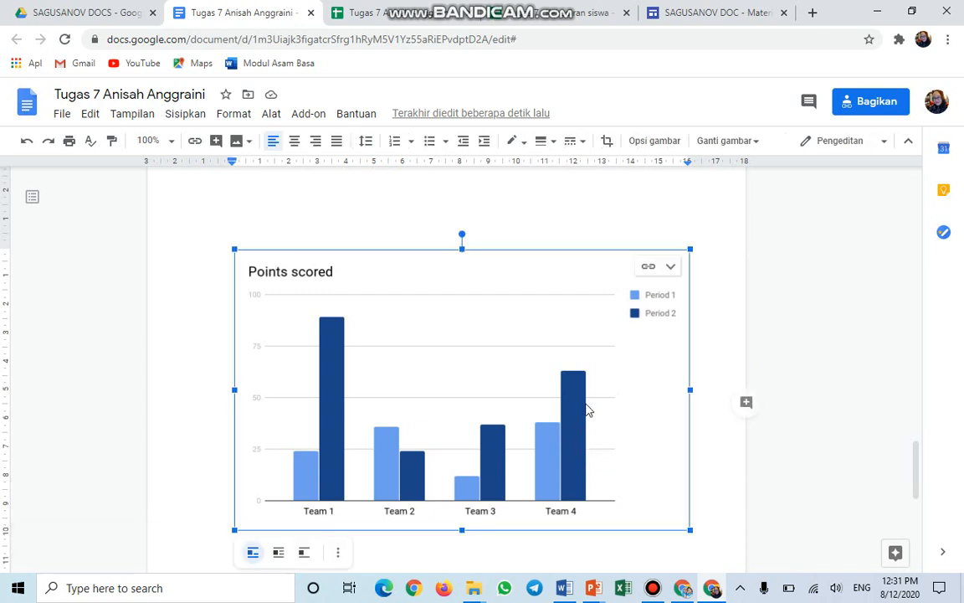
{"action": "left_click", "coordinate": [670, 268]}
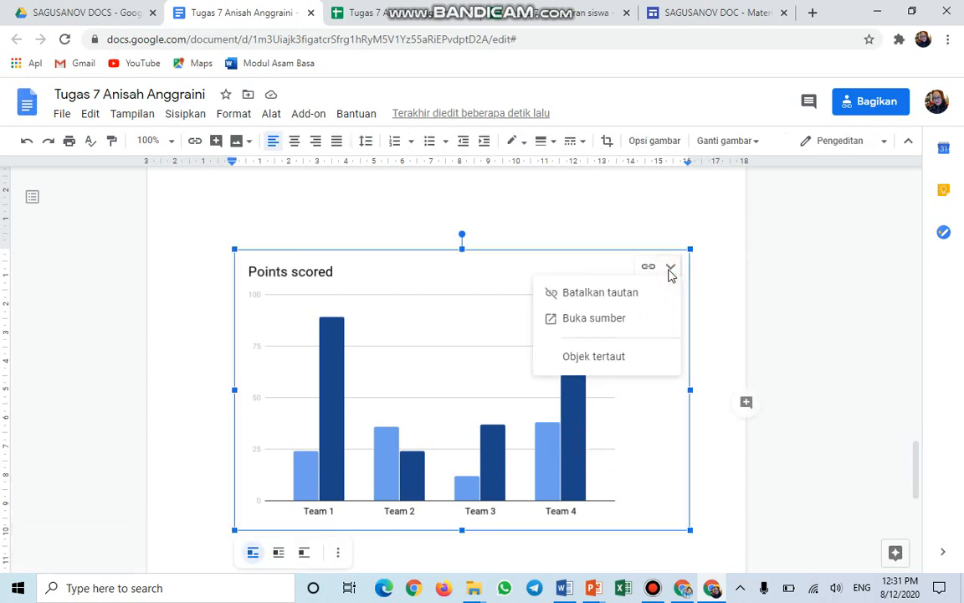
{"action": "left_click", "coordinate": [607, 325]}
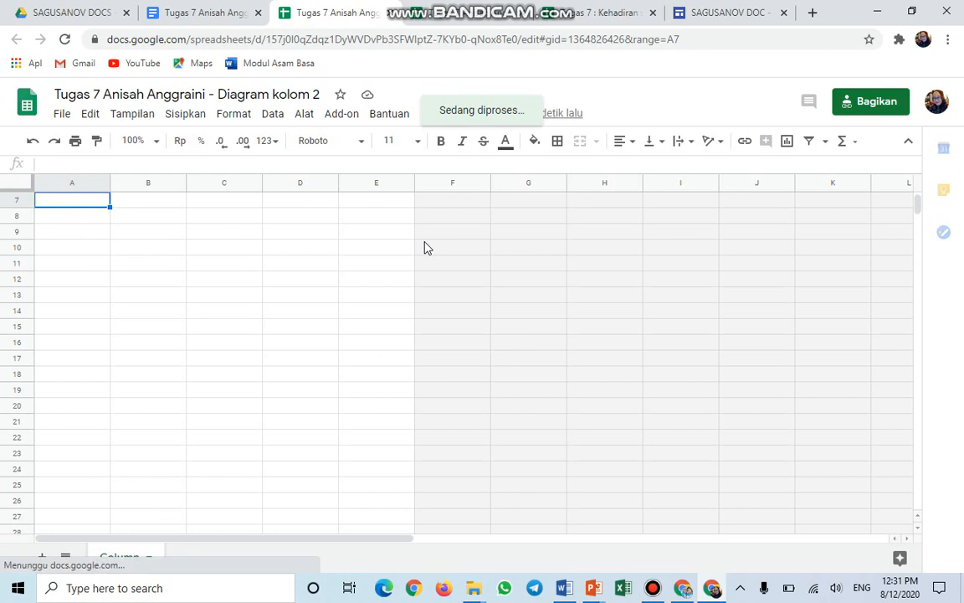
Paste the five students' March 2020 and April 2020 attendance table into cell A1 of 'Diagram kolom 2'.
{"action": "left_click", "coordinate": [521, 15]}
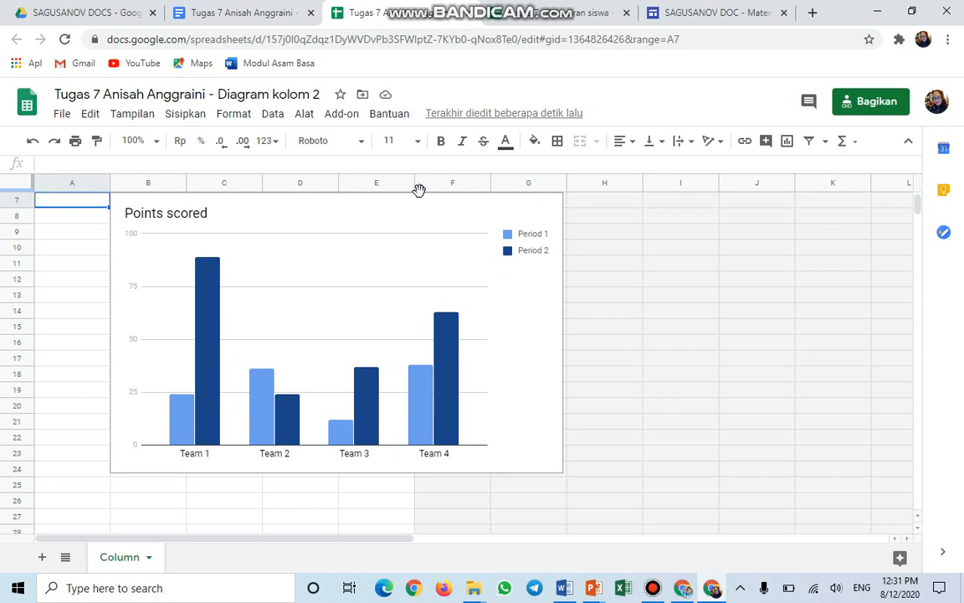
{"action": "scroll", "coordinate": [452, 230], "scroll_direction": "up", "scroll_amount": 2}
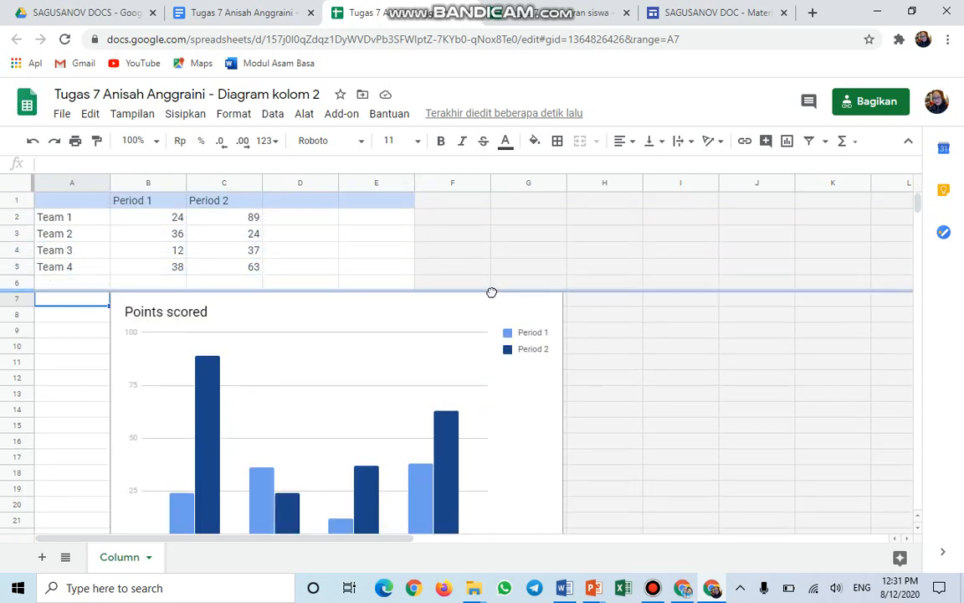
{"action": "left_click", "coordinate": [540, 15]}
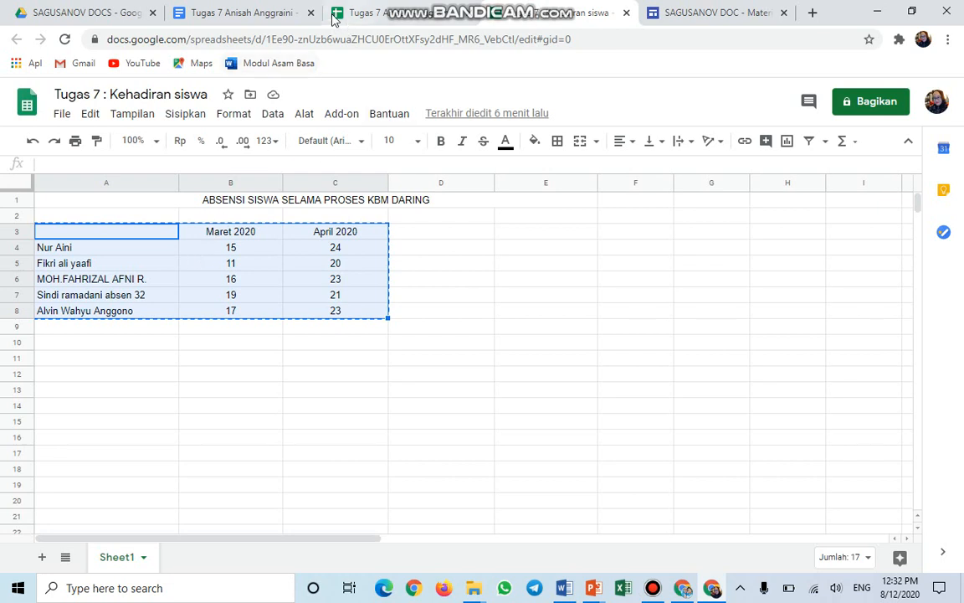
{"action": "left_click", "coordinate": [369, 18]}
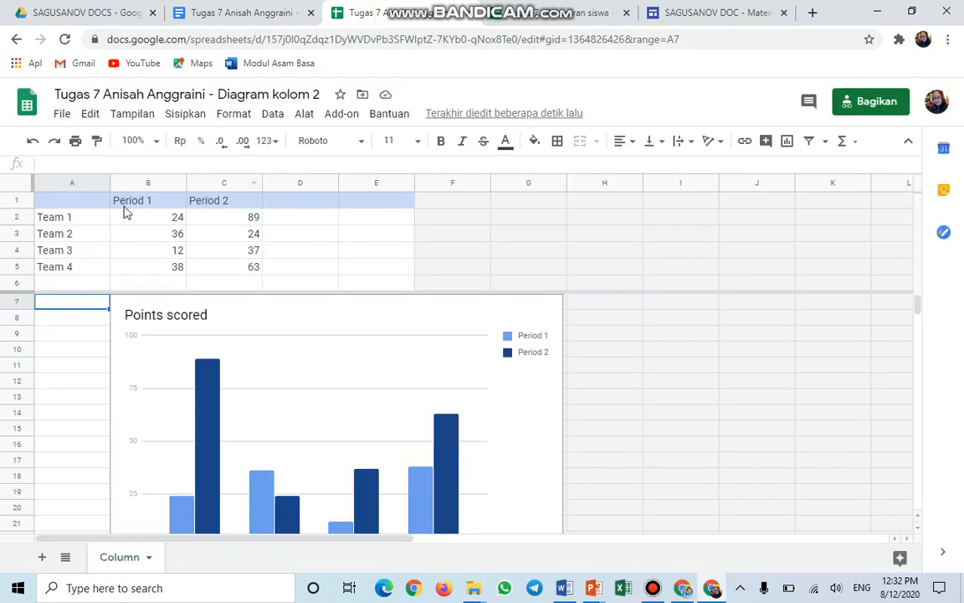
{"action": "left_click", "coordinate": [87, 202]}
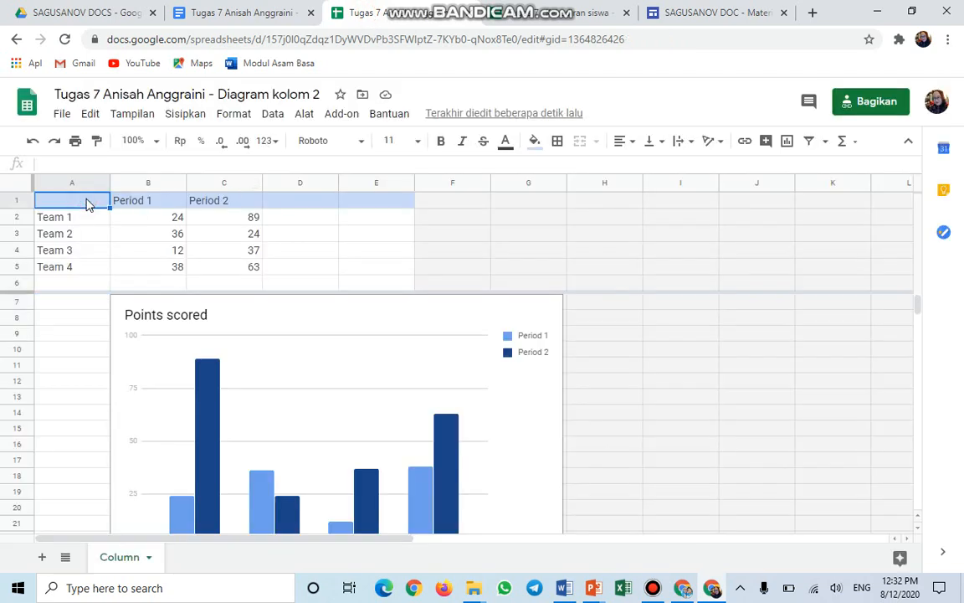
{"action": "key", "text": "ctrl+v"}
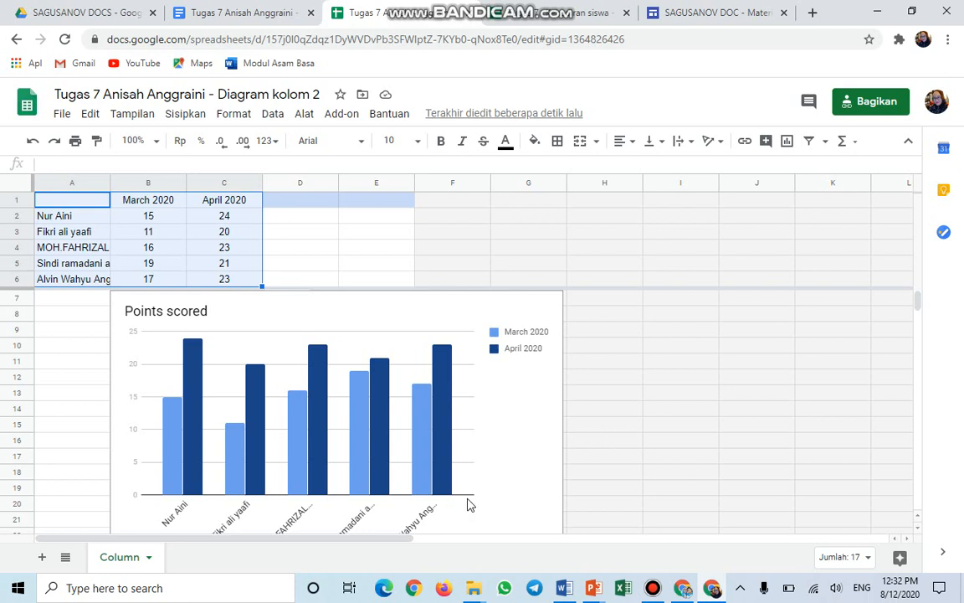
Retitle the column chart 'Kehadiran Siswa X MM 1 Selama BDR'.
{"action": "left_click", "coordinate": [207, 313]}
{"action": "left_click", "coordinate": [208, 312]}
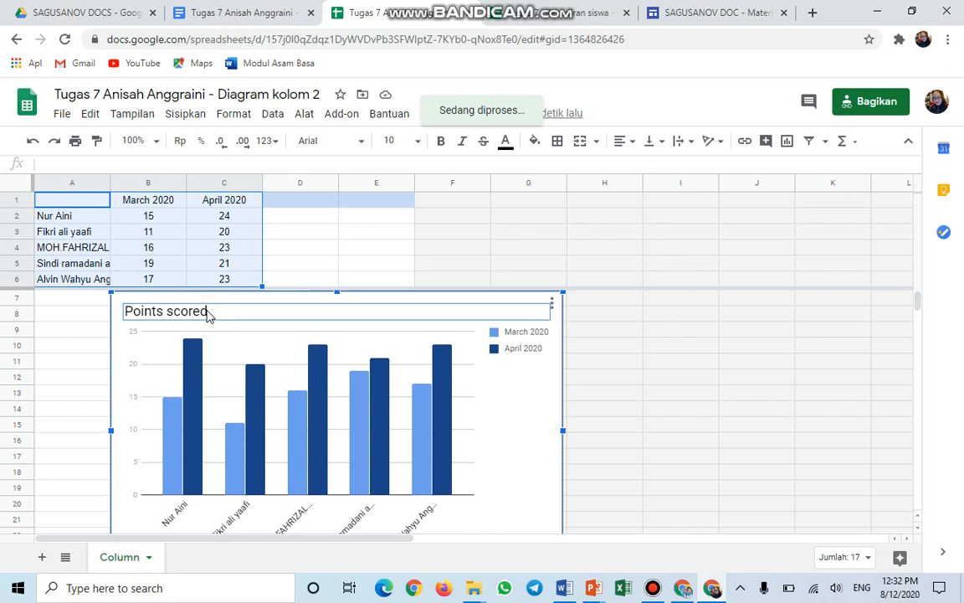
{"action": "double_click", "coordinate": [208, 310]}
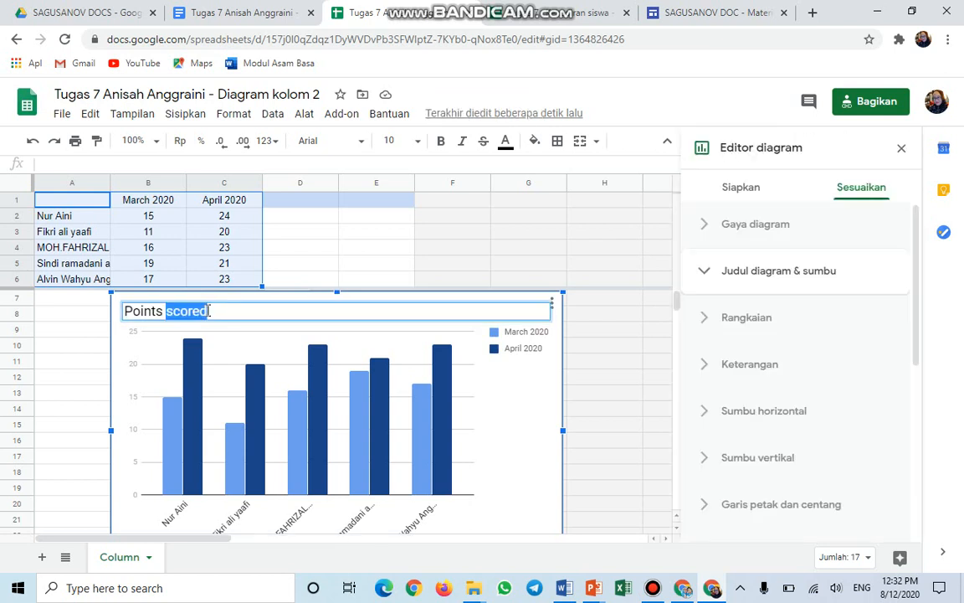
{"action": "key", "text": "BackSpace"}
{"action": "key", "text": "BackSpace"}
{"action": "key", "text": "BackSpace"}
{"action": "key", "text": "BackSpace"}
{"action": "key", "text": "BackSpace"}
{"action": "key", "text": "BackSpace"}
{"action": "key", "text": "BackSpace"}
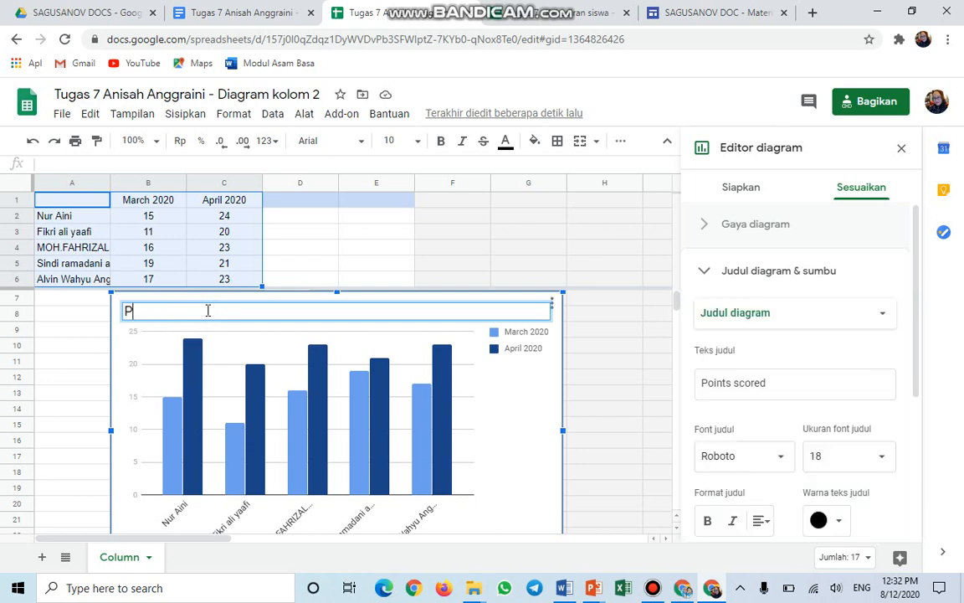
{"action": "type", "text": "Kehadiran Siswa "}
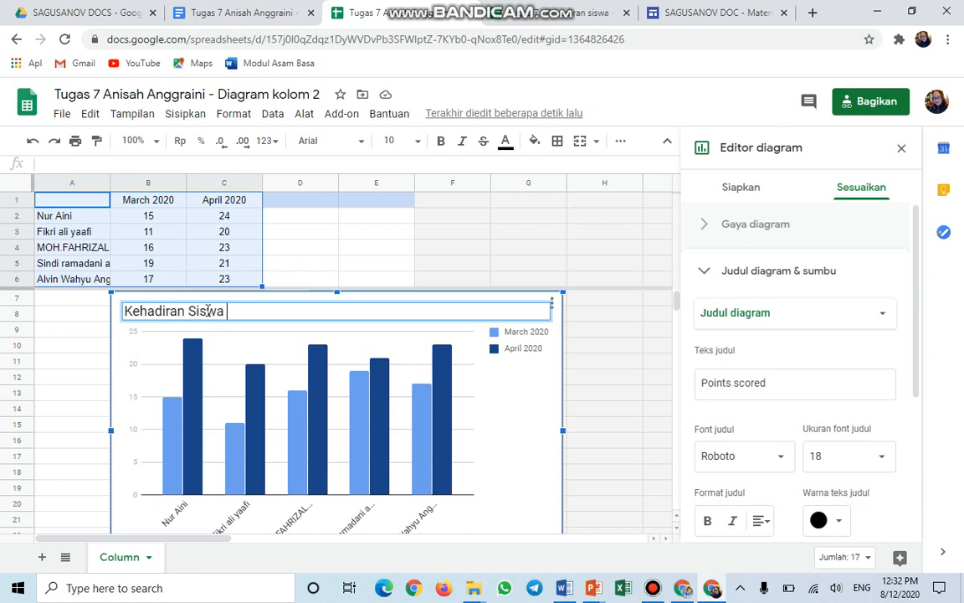
{"action": "type", "text": "X MM 1 Selam"}
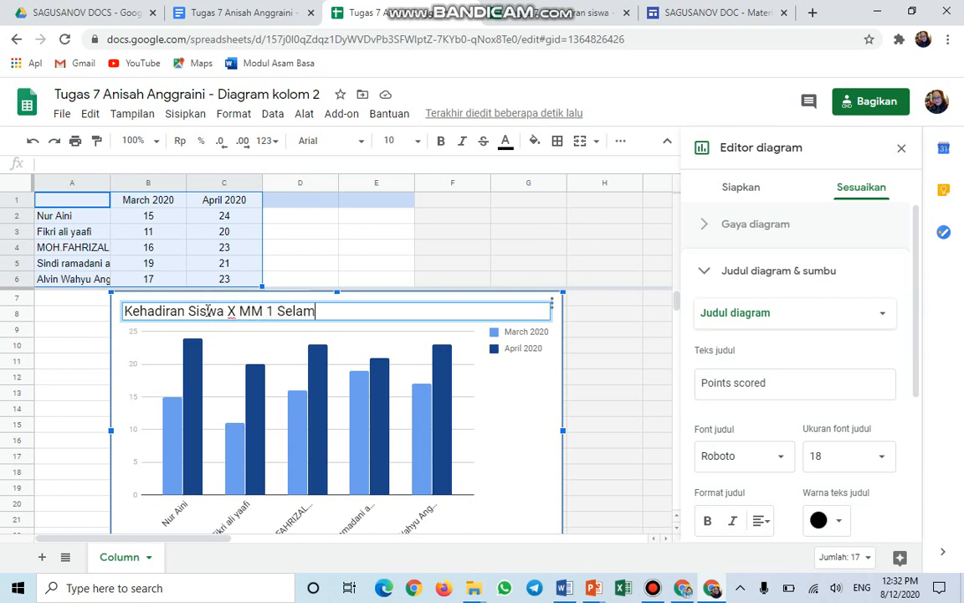
{"action": "type", "text": "a BDR"}
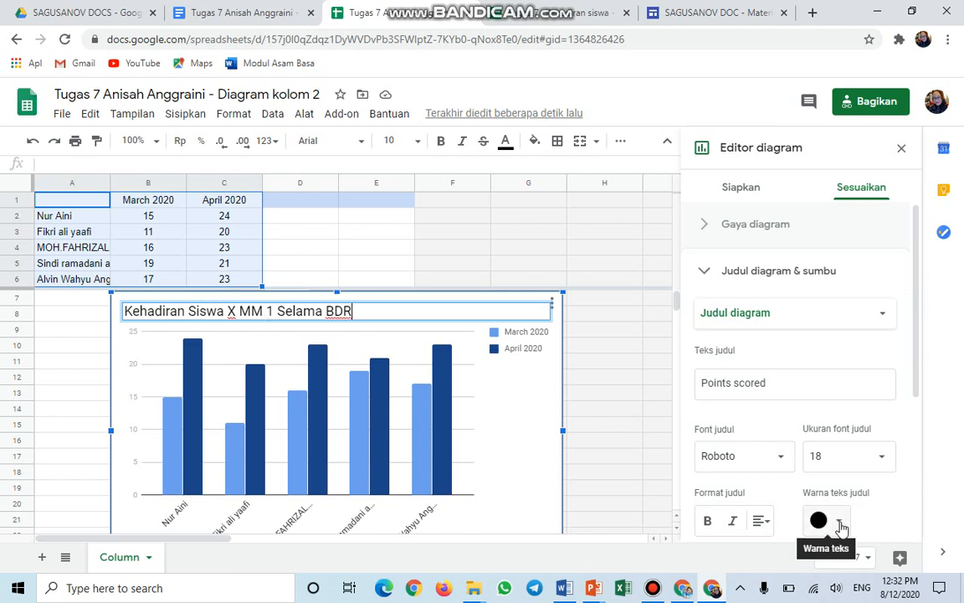
Make the chart title text blue and go back to the assignment document.
{"action": "left_click", "coordinate": [840, 522]}
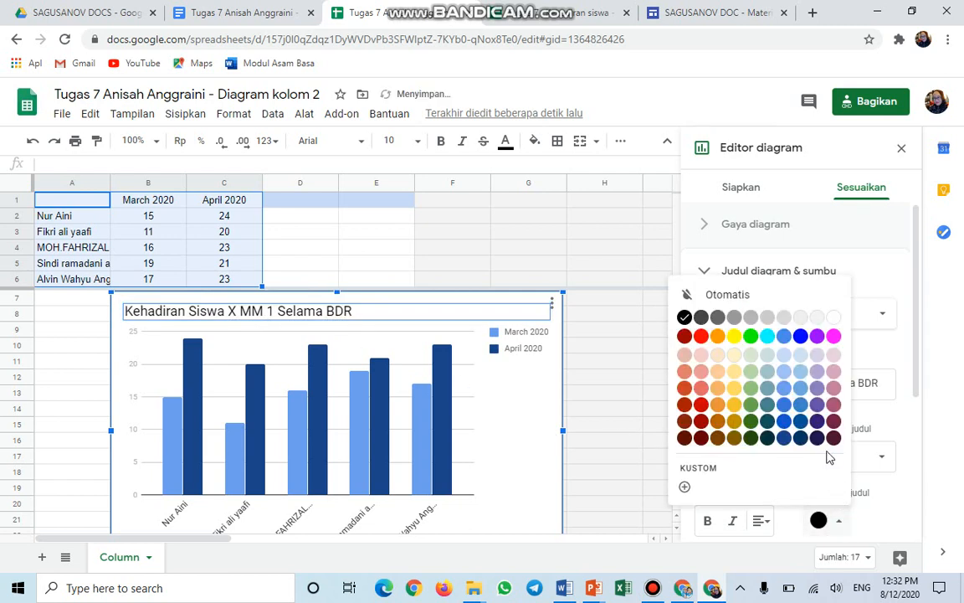
{"action": "left_click", "coordinate": [784, 422]}
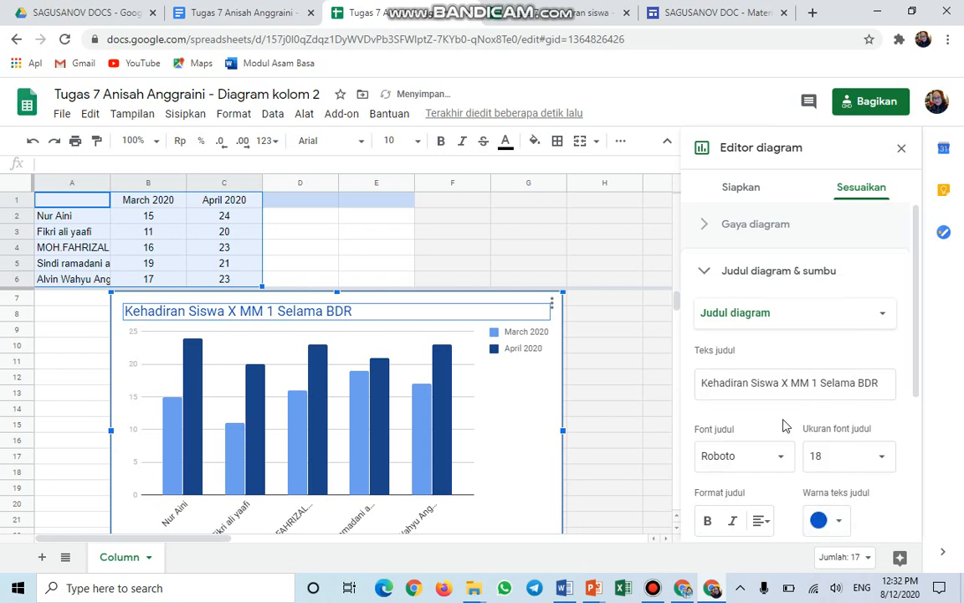
{"action": "left_click", "coordinate": [567, 249]}
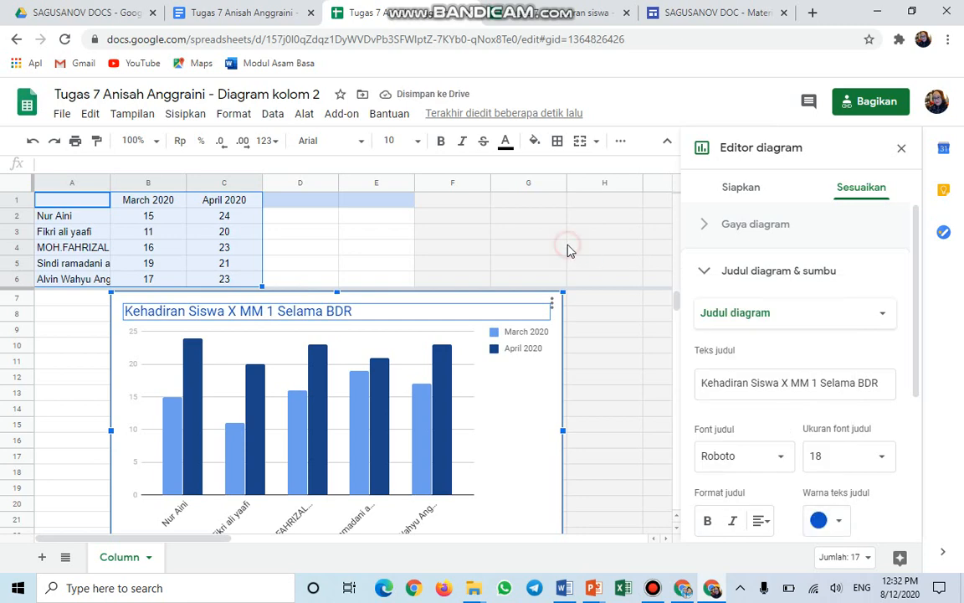
{"action": "left_click", "coordinate": [281, 16]}
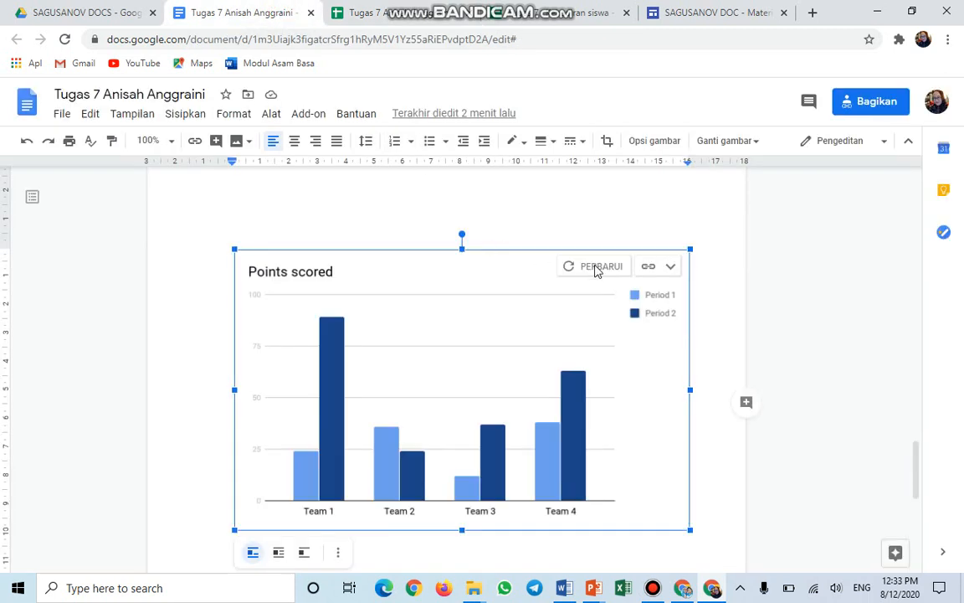
Update the linked column chart so it shows the attendance data and blue title.
{"action": "left_click", "coordinate": [596, 268]}
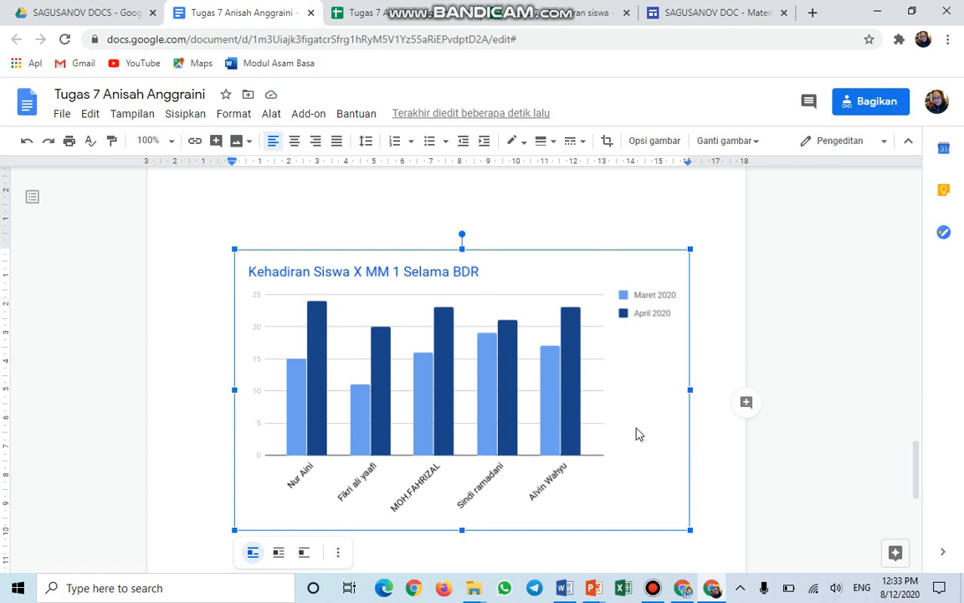
{"action": "left_click", "coordinate": [713, 505]}
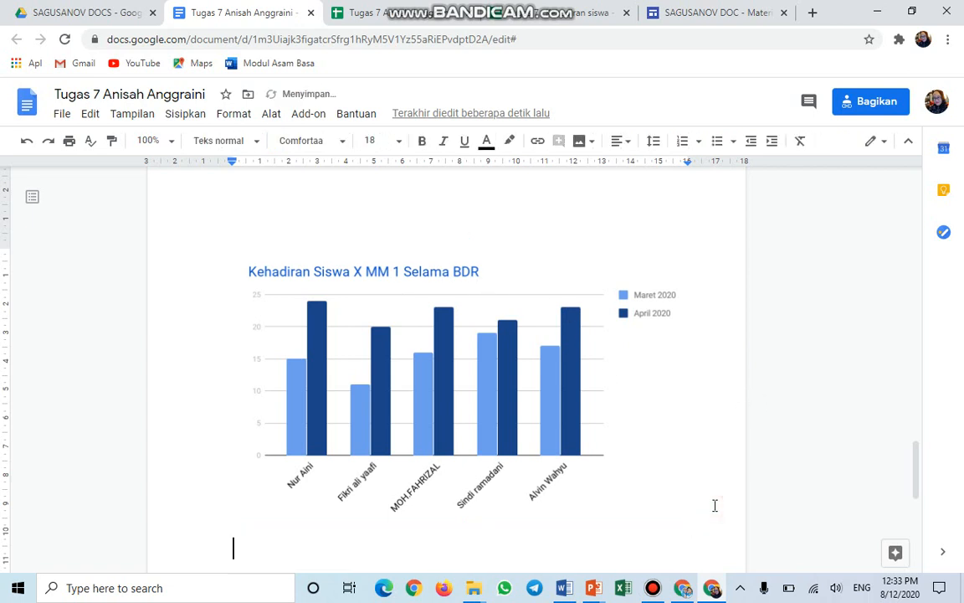
Insert a new line chart below the column chart.
{"action": "left_click", "coordinate": [179, 115]}
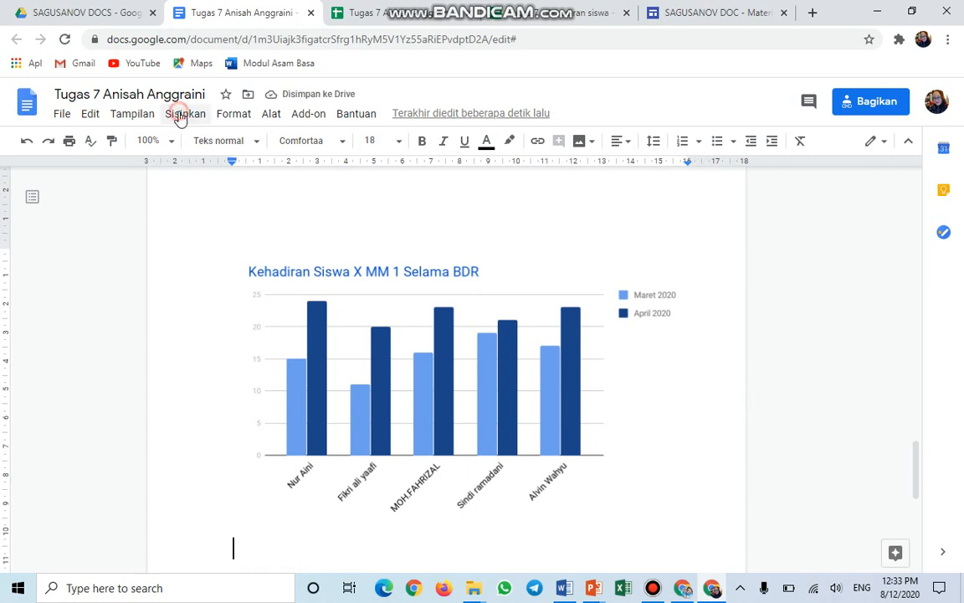
{"action": "mouse_move", "coordinate": [209, 214]}
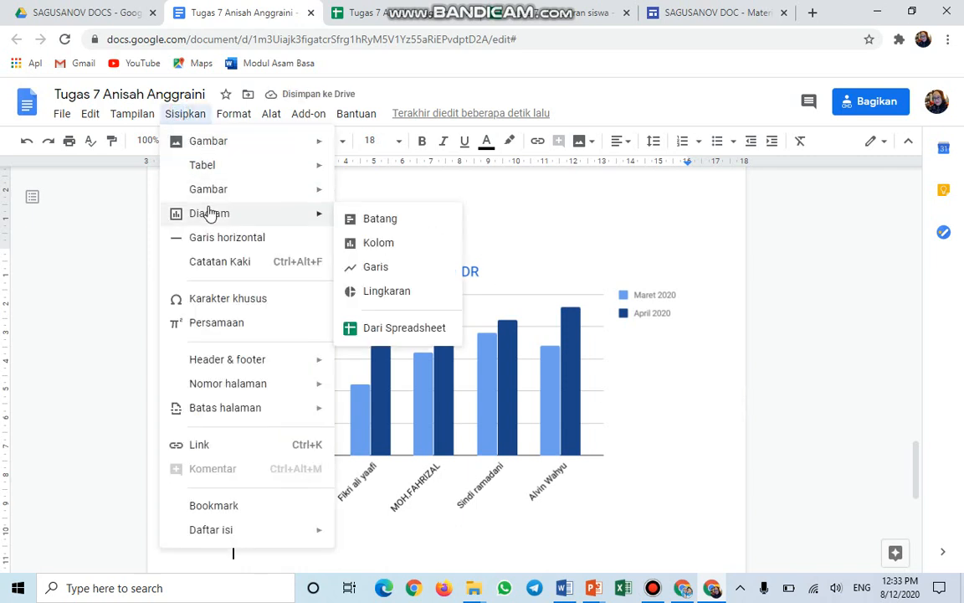
{"action": "left_click", "coordinate": [381, 267]}
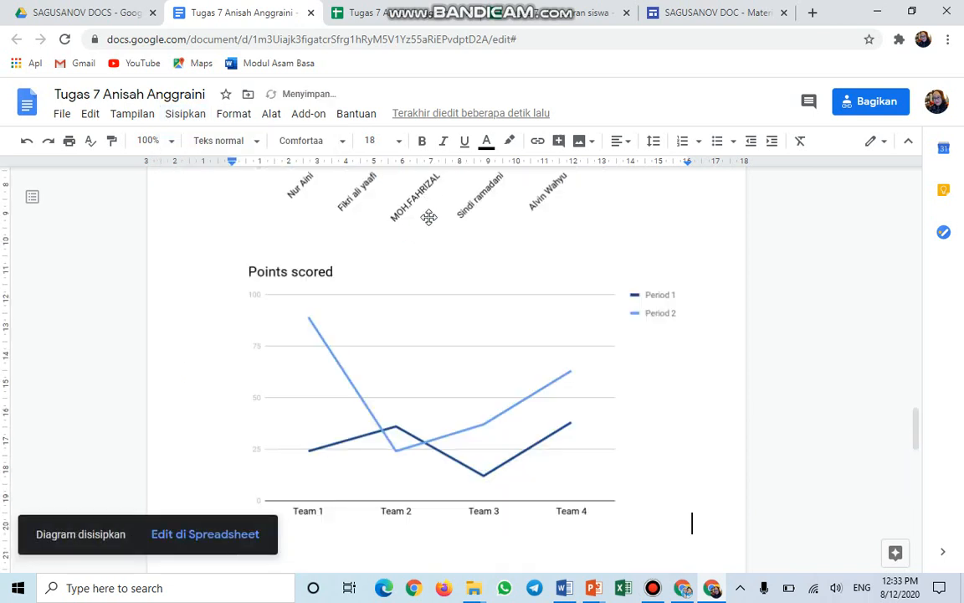
Open the line chart's source spreadsheet.
{"action": "left_click", "coordinate": [429, 296]}
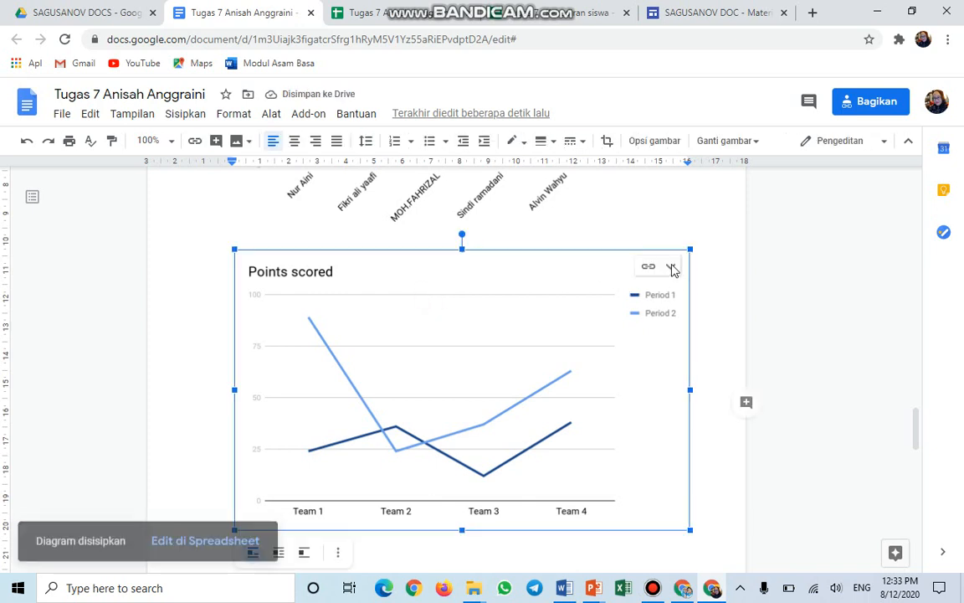
{"action": "left_click", "coordinate": [671, 266]}
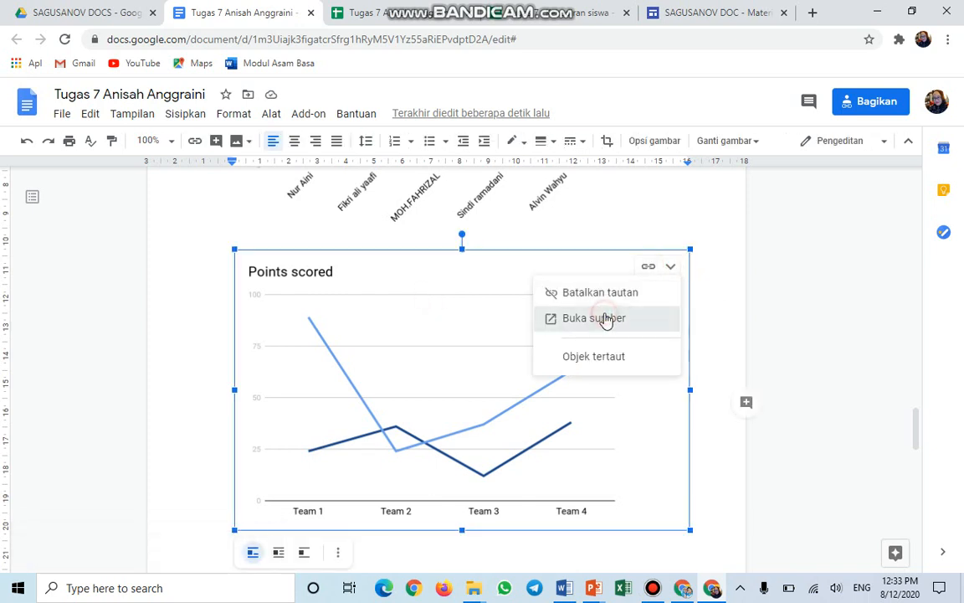
{"action": "left_click", "coordinate": [604, 319]}
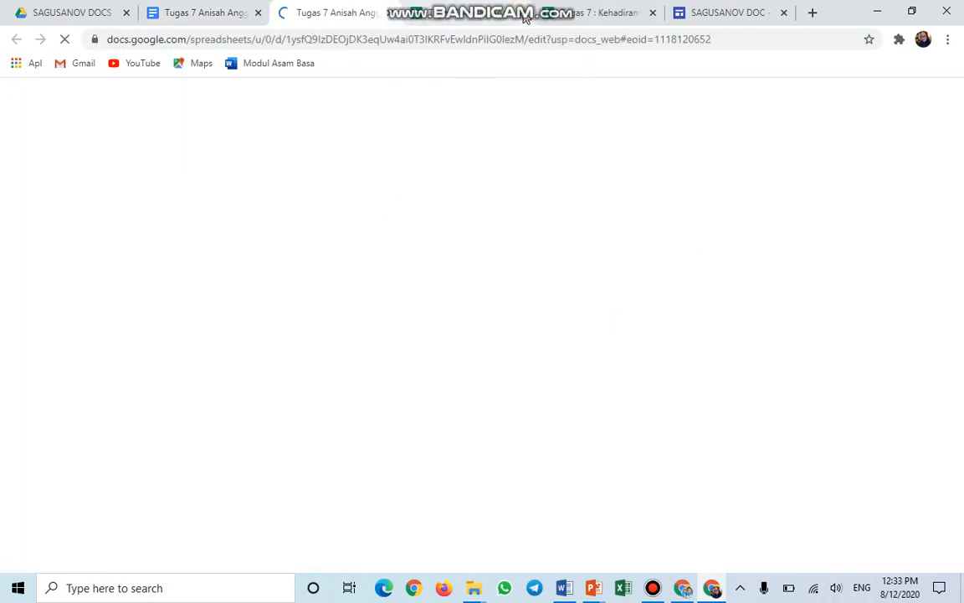
Paste the March 2020 and April 2020 attendance table into cell A1 of 'Diagram garis 3'.
{"action": "left_click", "coordinate": [522, 14]}
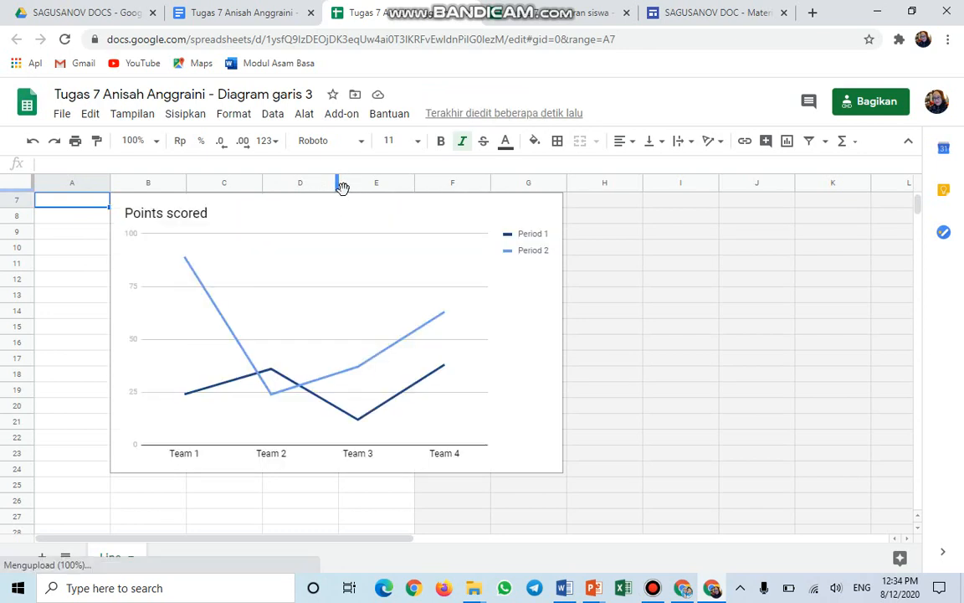
{"action": "left_click_drag", "start_coordinate": [342, 187], "coordinate": [446, 289]}
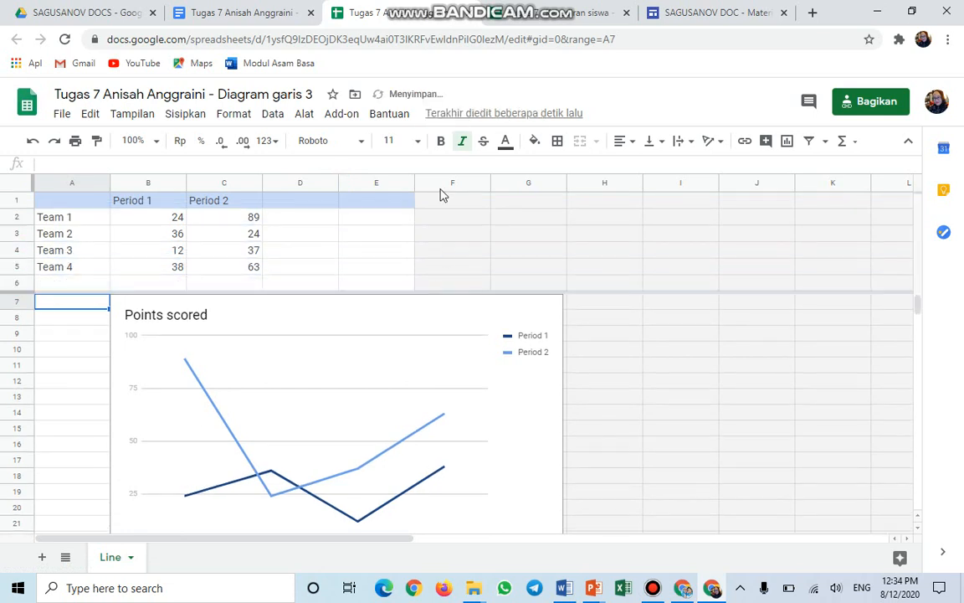
{"action": "left_click", "coordinate": [525, 16]}
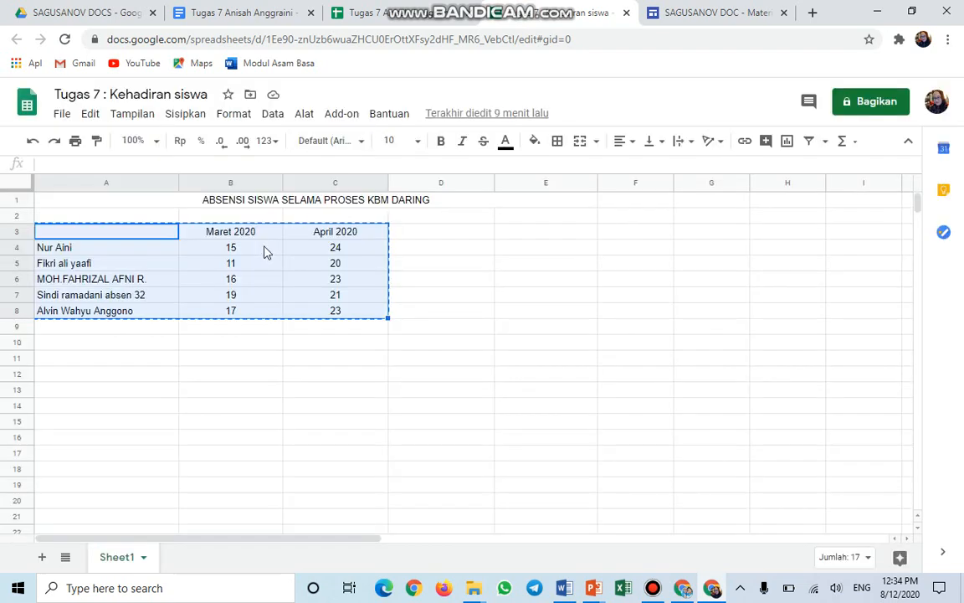
{"action": "left_click", "coordinate": [359, 19]}
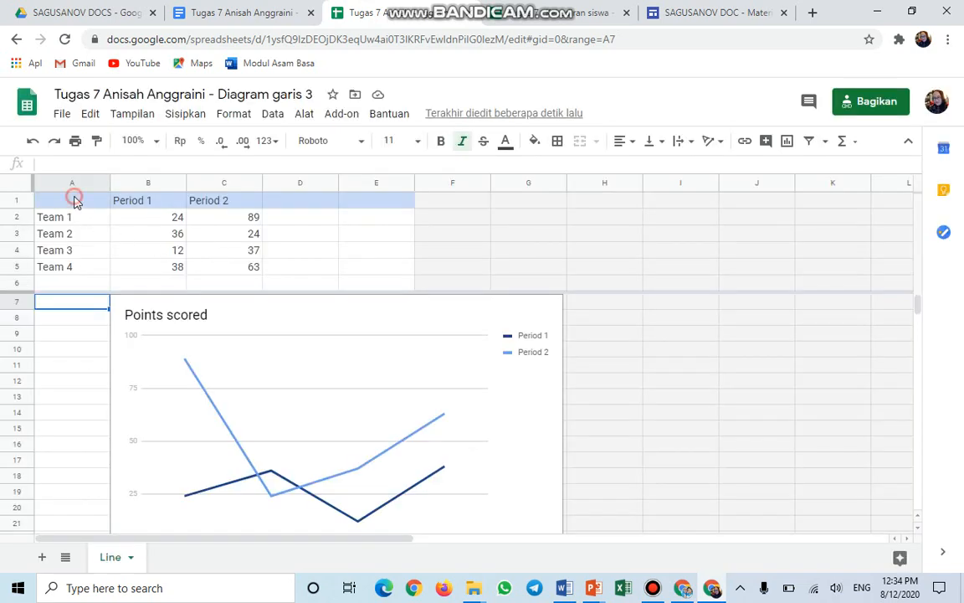
{"action": "left_click", "coordinate": [73, 200]}
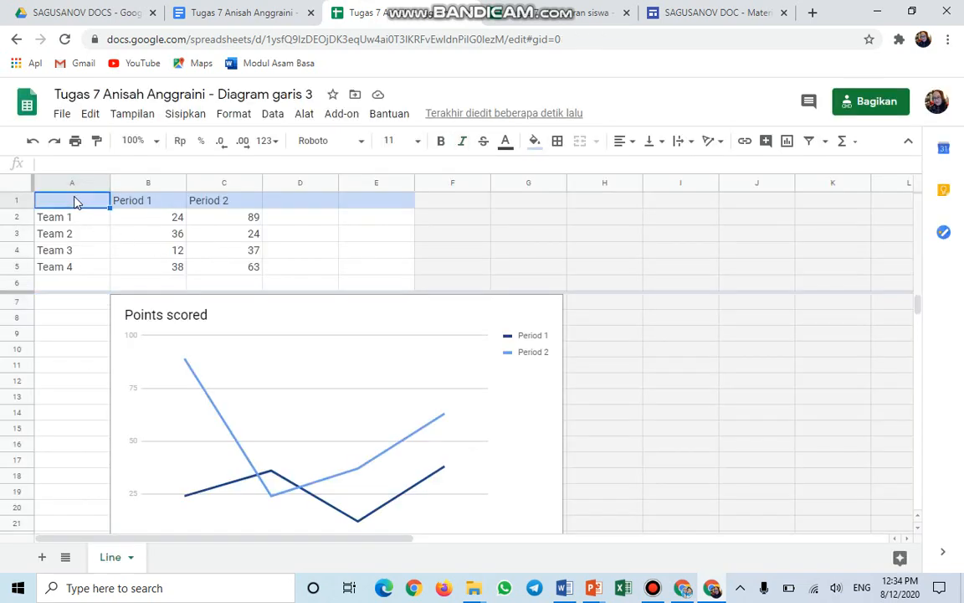
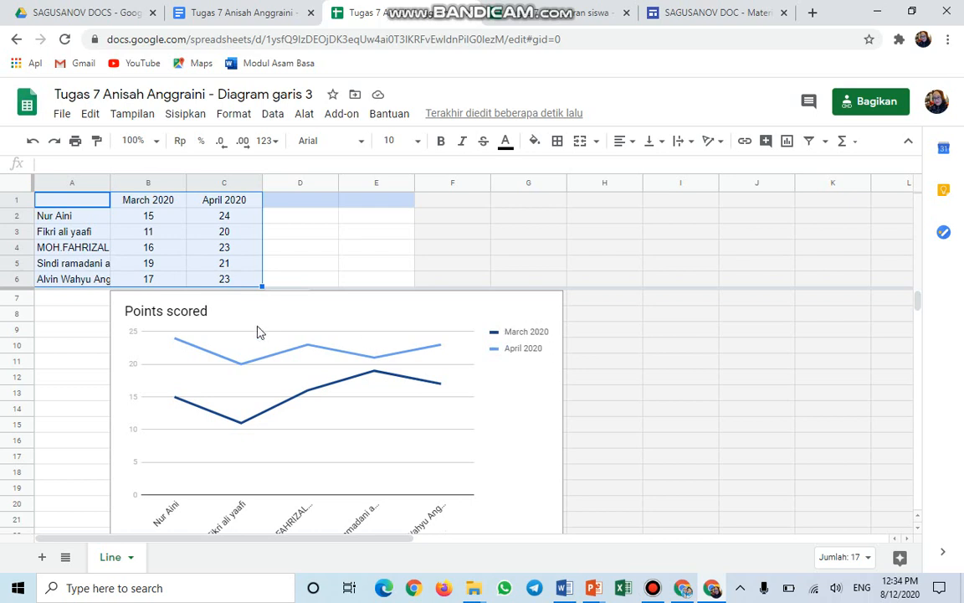
{"action": "left_click", "coordinate": [208, 313]}
Replace the 'Points scored' title with 'Kehadiran Siswa X MM 1 Selama BDR'.
{"action": "double_click", "coordinate": [209, 312]}
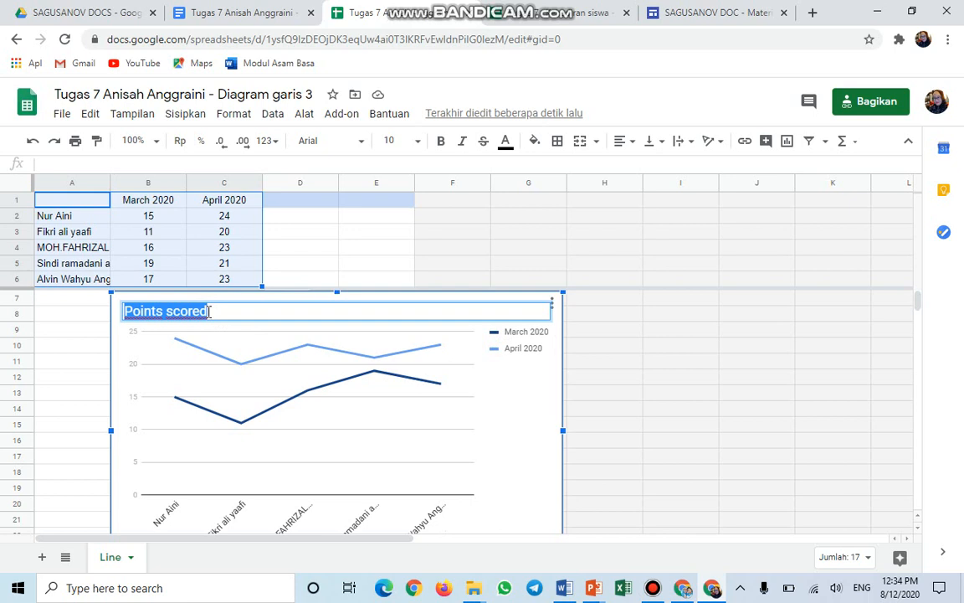
{"action": "key", "text": "BackSpace"}
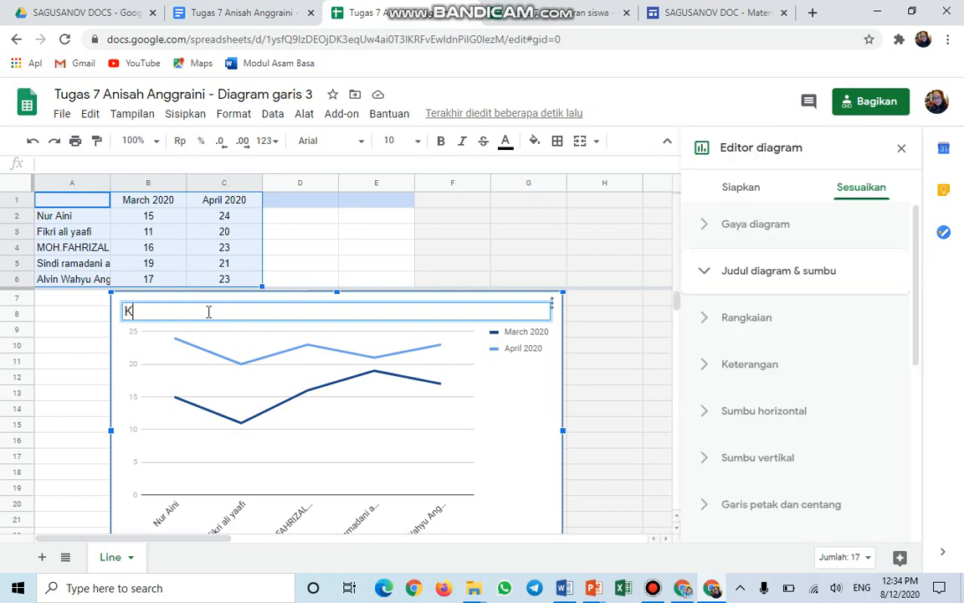
{"action": "type", "text": "Kehadira"}
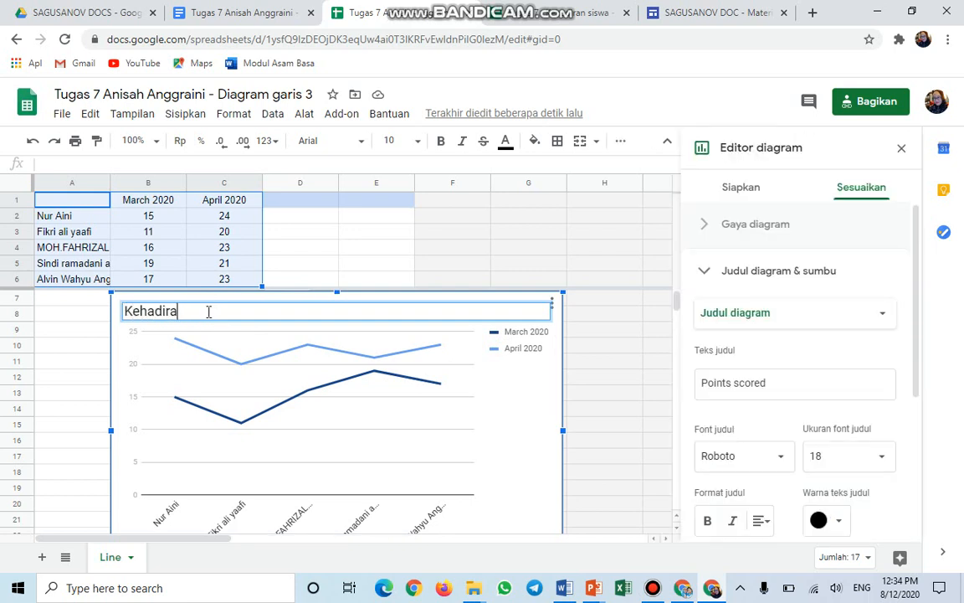
{"action": "type", "text": "n Siswa X MM"}
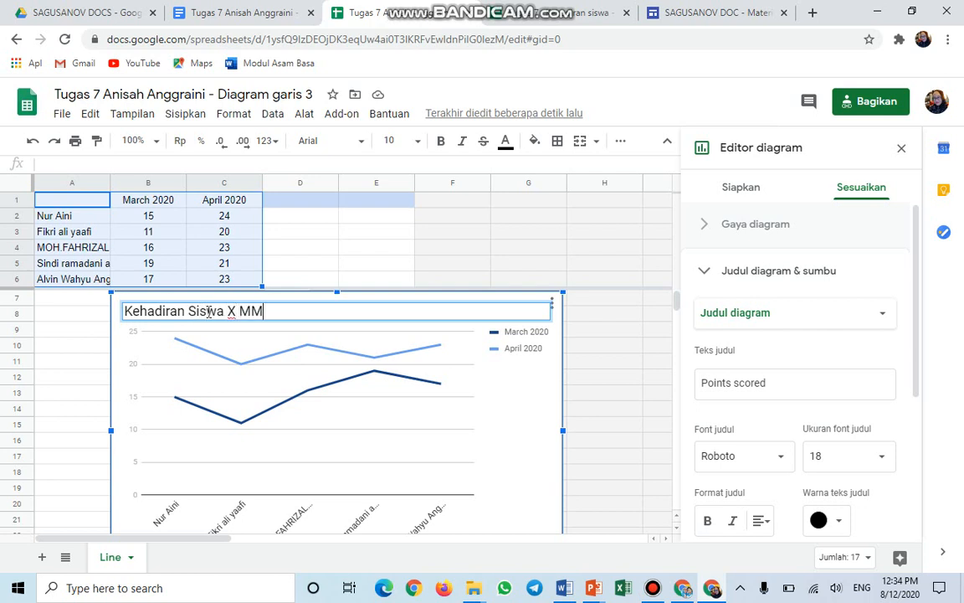
{"action": "type", "text": " 1 Selama BDR"}
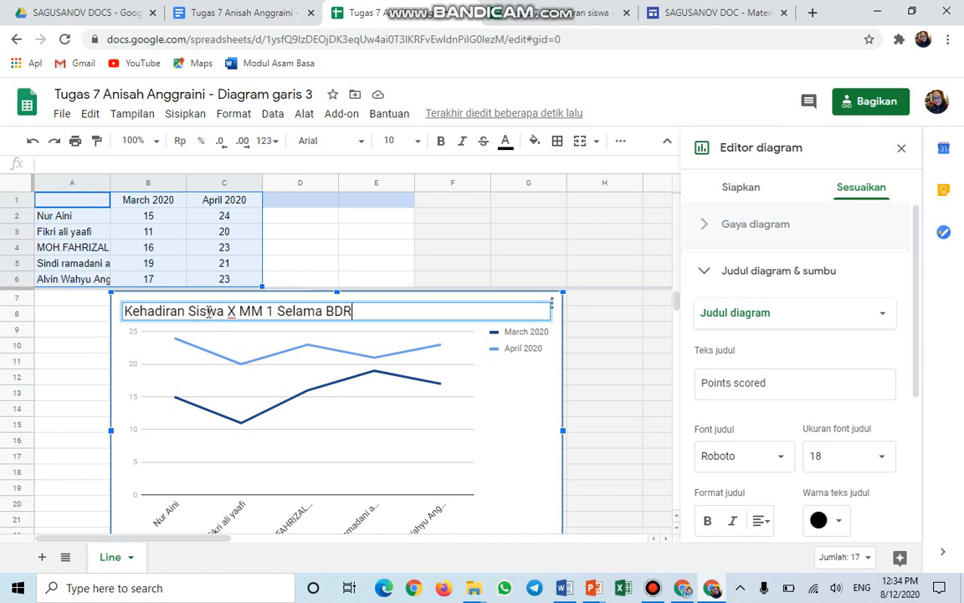
Make the line chart title dark green and go back to the assignment document.
{"action": "left_click", "coordinate": [840, 523]}
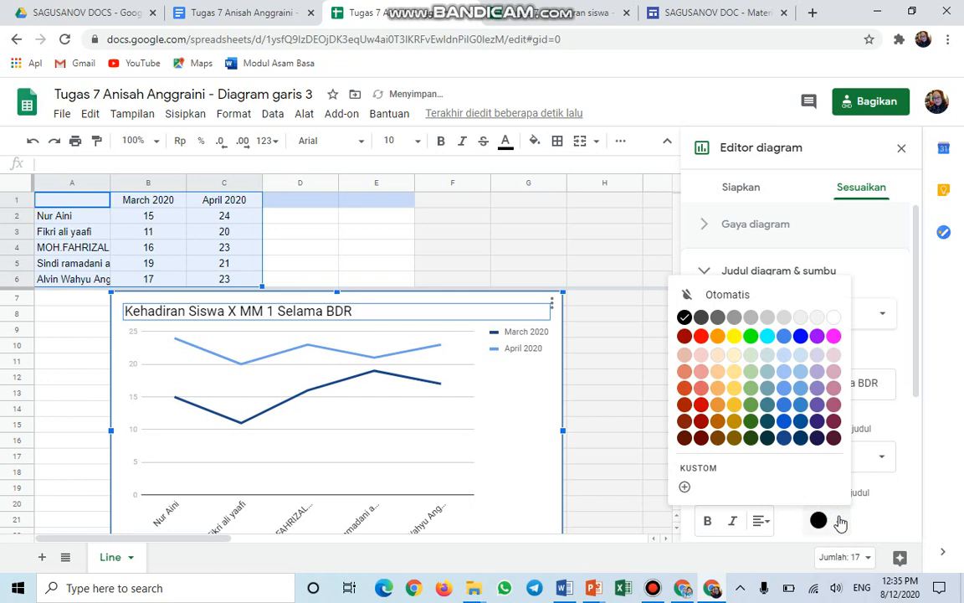
{"action": "left_click", "coordinate": [751, 422]}
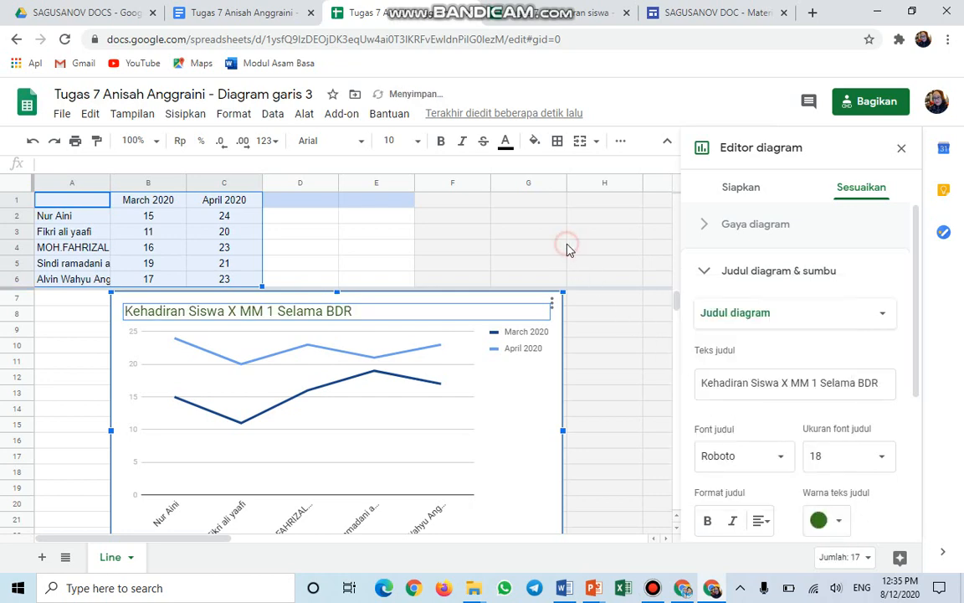
{"action": "left_click", "coordinate": [523, 246]}
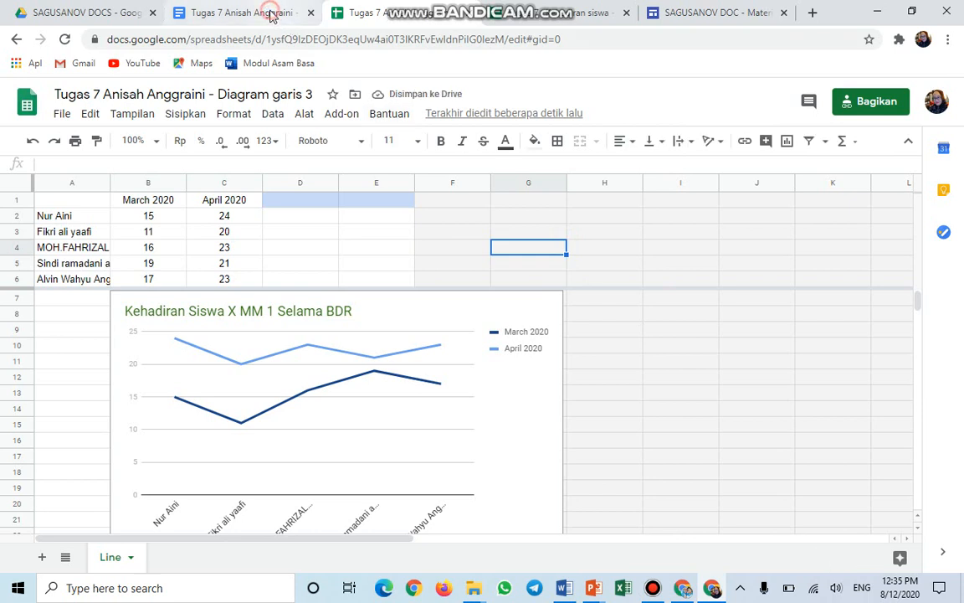
{"action": "left_click", "coordinate": [272, 16]}
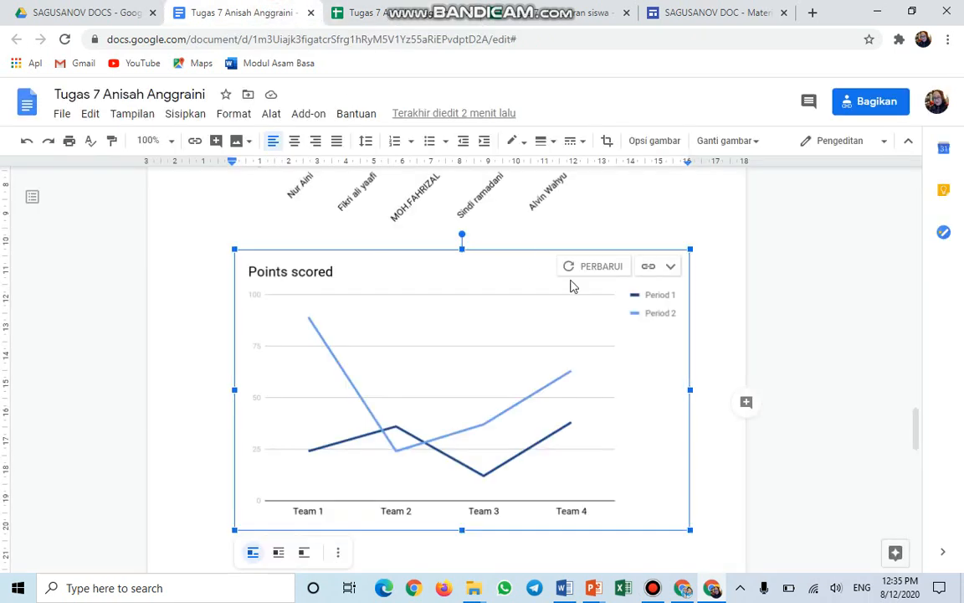
Update the linked line chart with the attendance data and add a new line below it.
{"action": "left_click", "coordinate": [593, 269]}
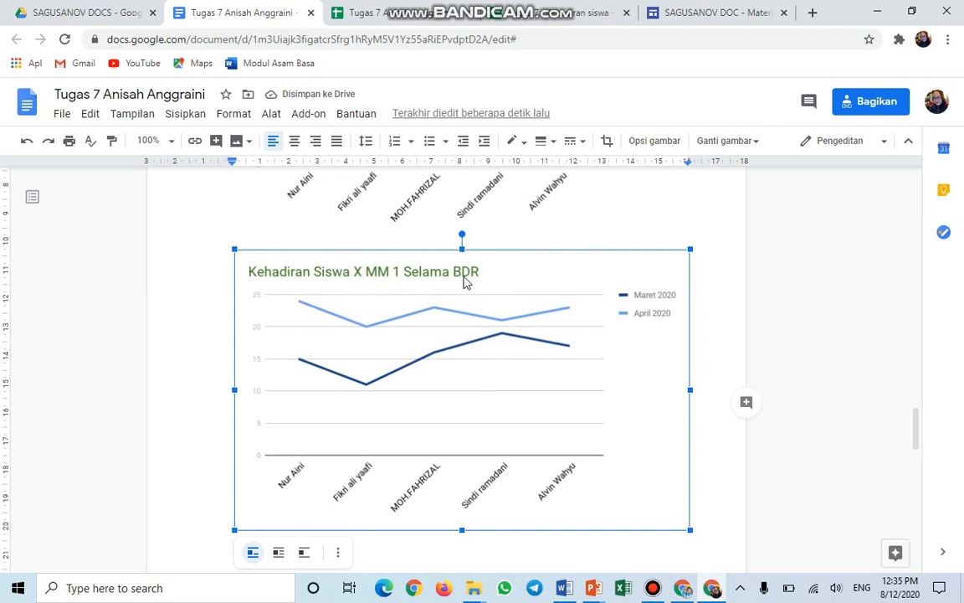
{"action": "left_click", "coordinate": [700, 508]}
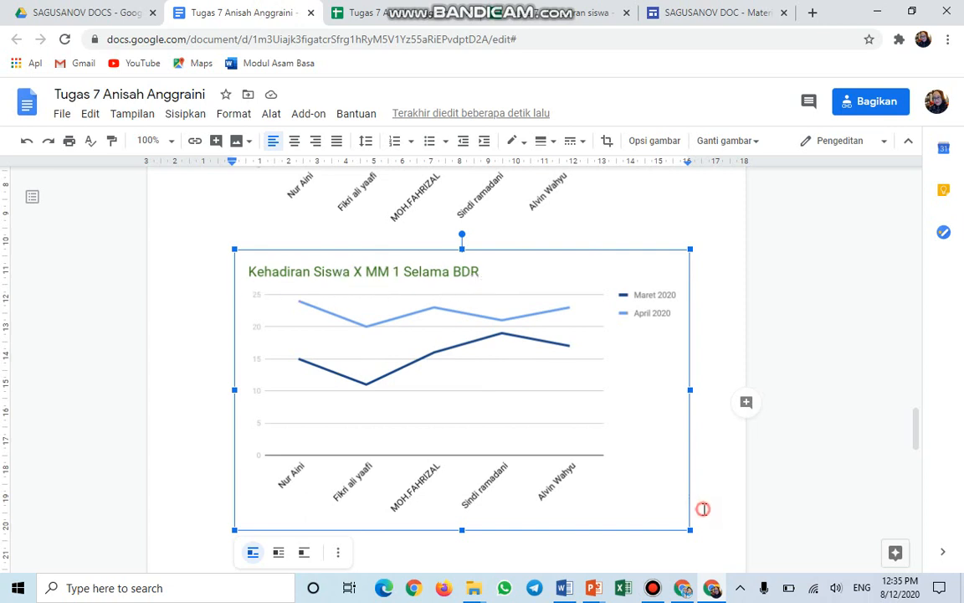
{"action": "key", "text": "Return"}
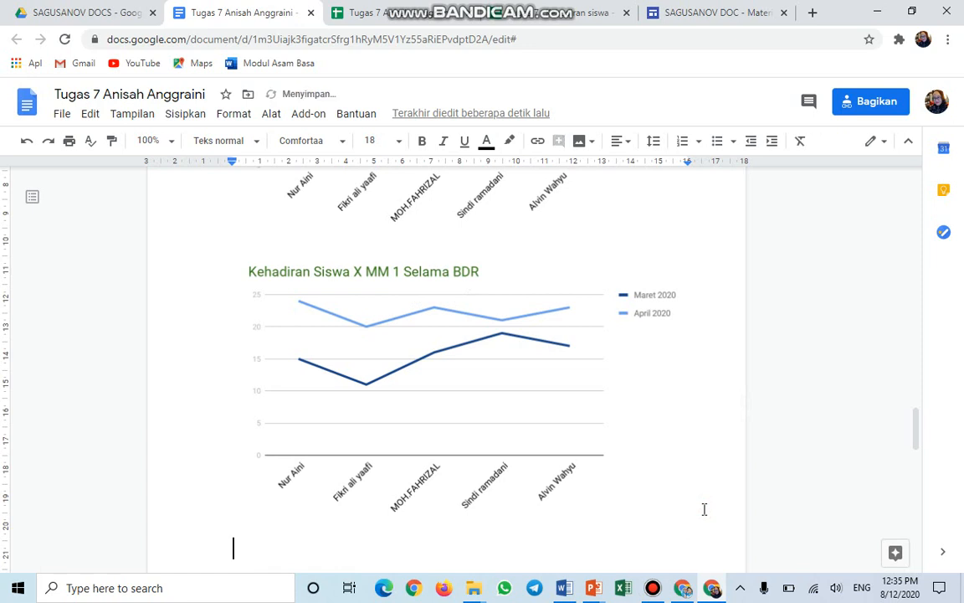
Insert a pie chart below the line chart.
{"action": "left_click", "coordinate": [185, 115]}
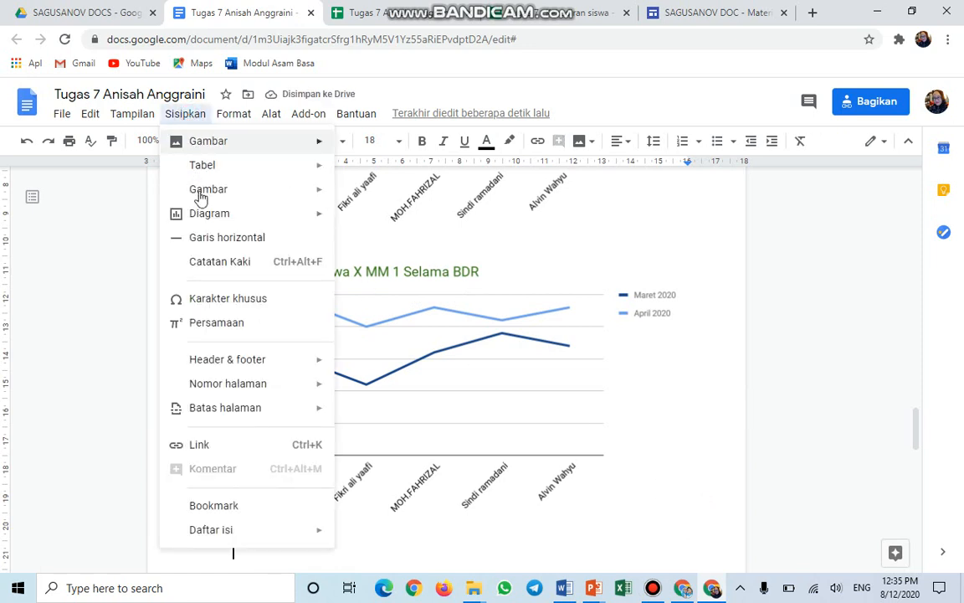
{"action": "mouse_move", "coordinate": [206, 214]}
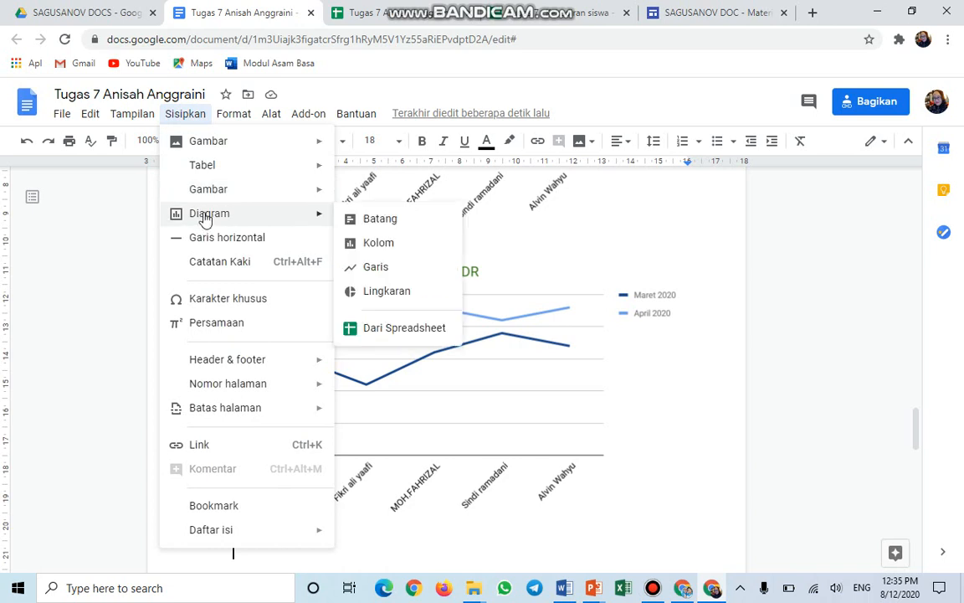
{"action": "left_click", "coordinate": [370, 288]}
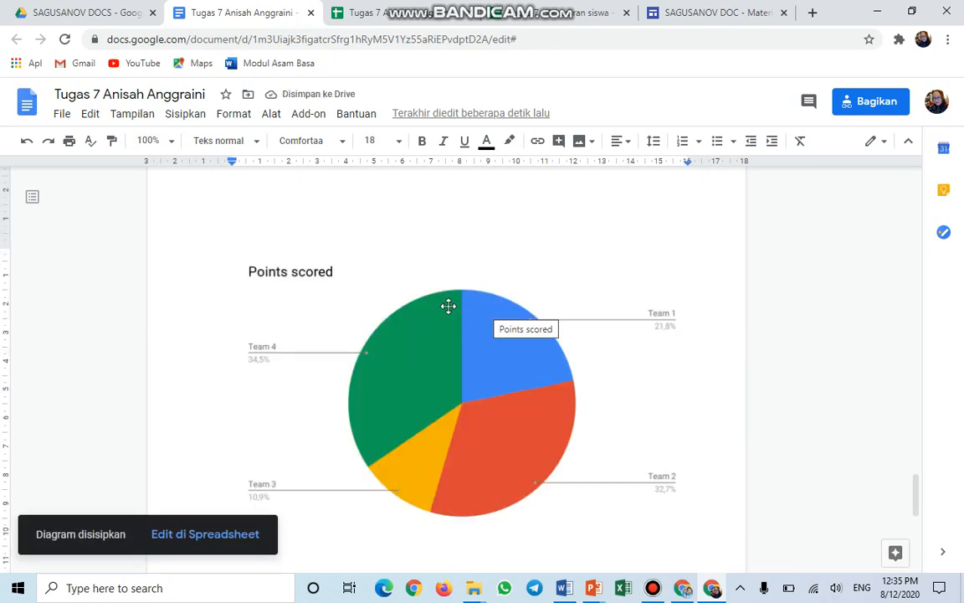
Open the pie chart's source spreadsheet in a new tab.
{"action": "left_click", "coordinate": [447, 304]}
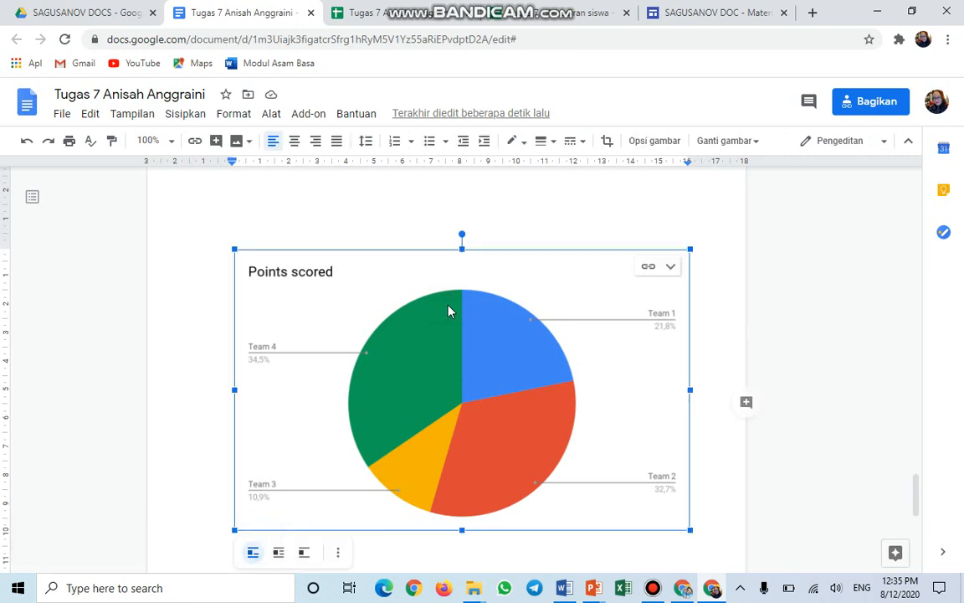
{"action": "left_click", "coordinate": [671, 268]}
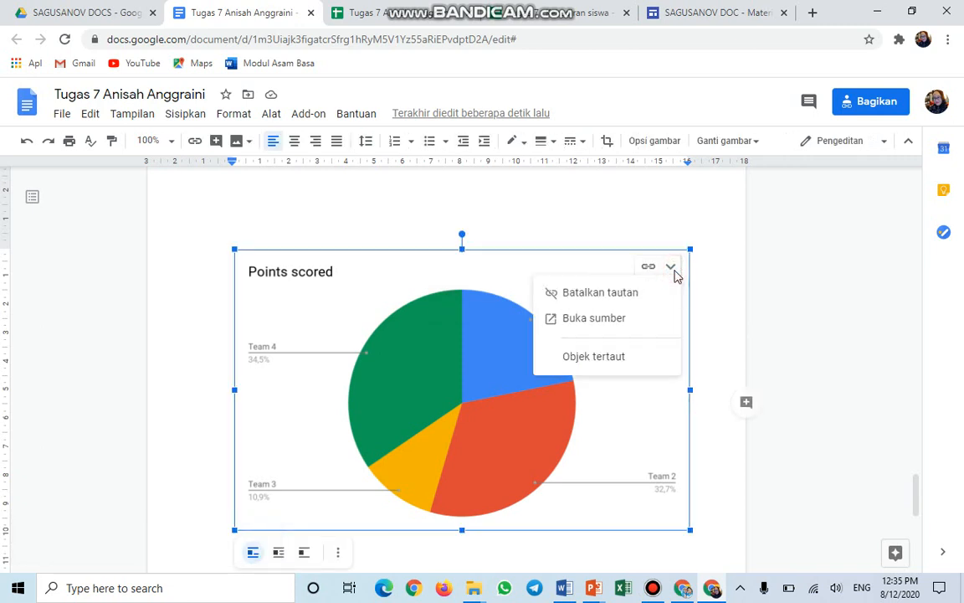
{"action": "left_click", "coordinate": [603, 318]}
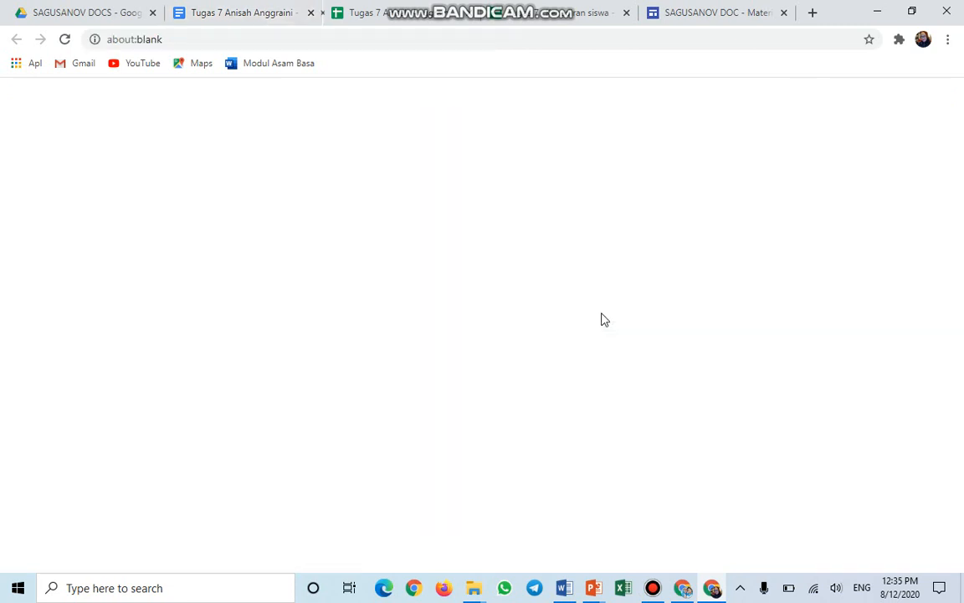